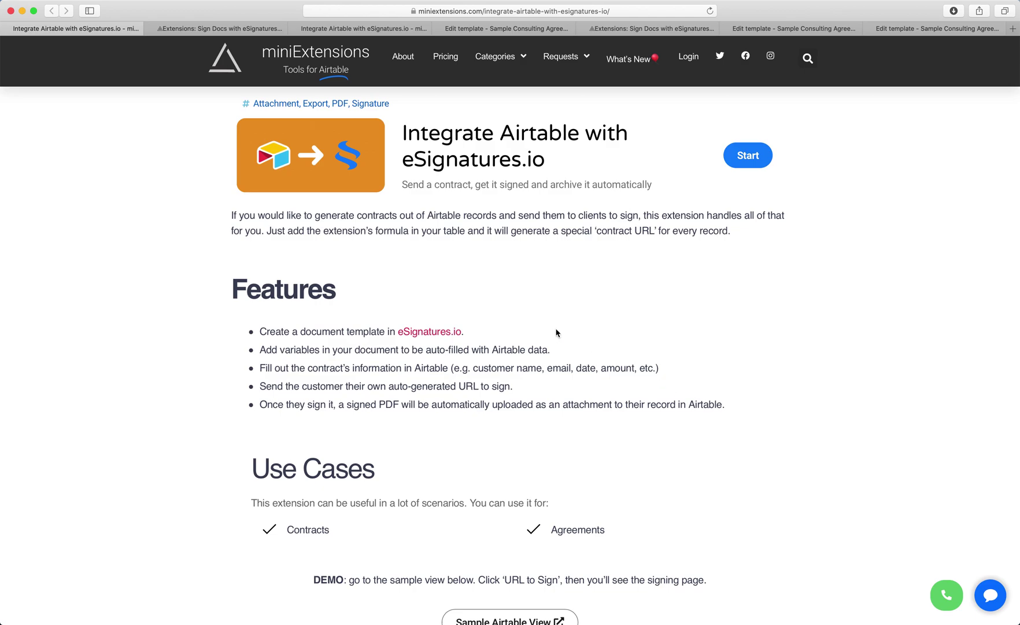
Step: Review the fourth record's name, email and signing URL, then the third record's Contract ID
{"action": "left_click", "coordinate": [201, 26]}
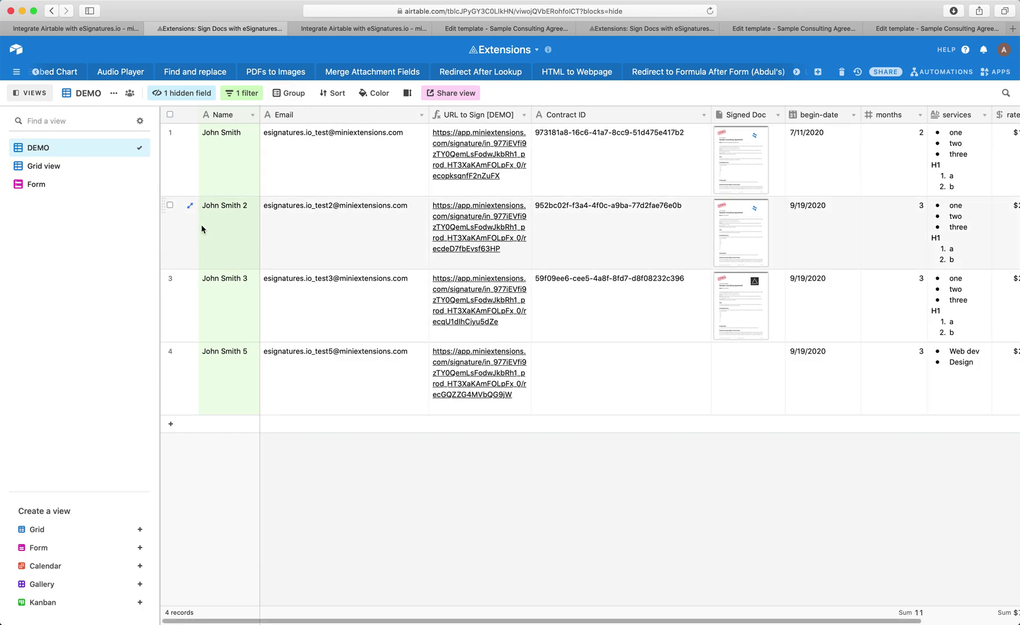
{"action": "left_click", "coordinate": [217, 377]}
{"action": "left_click", "coordinate": [277, 380]}
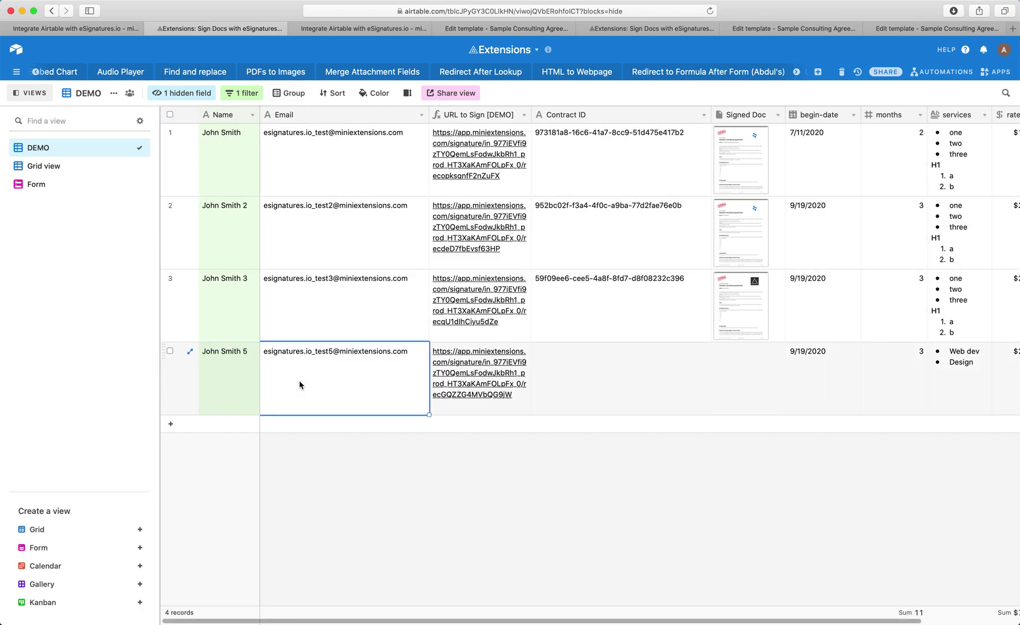
{"action": "left_click", "coordinate": [464, 412]}
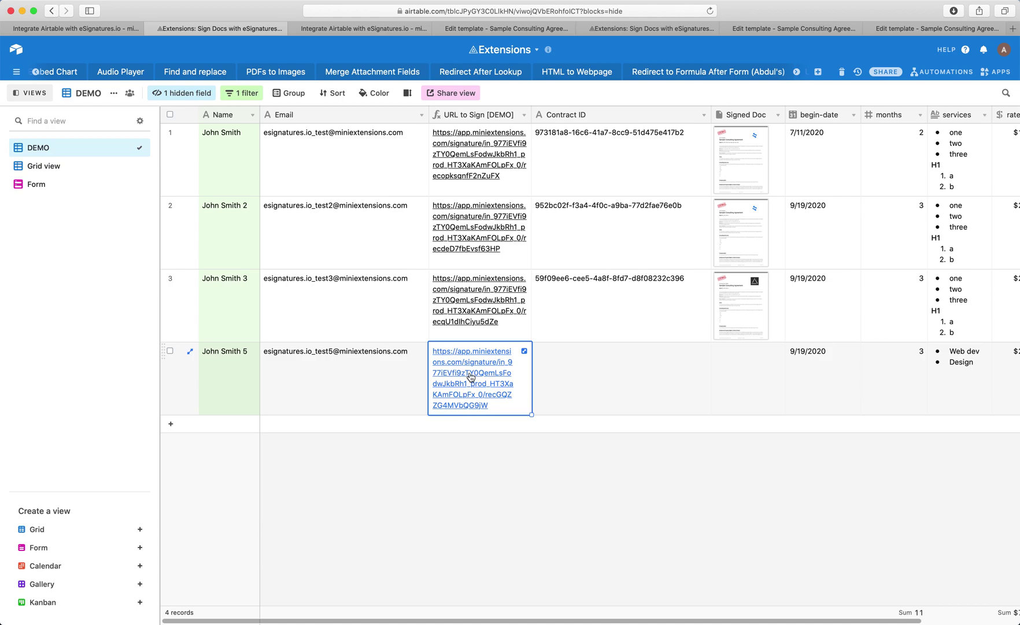
{"action": "scroll", "coordinate": [716, 435], "scroll_direction": "right", "scroll_amount": 4}
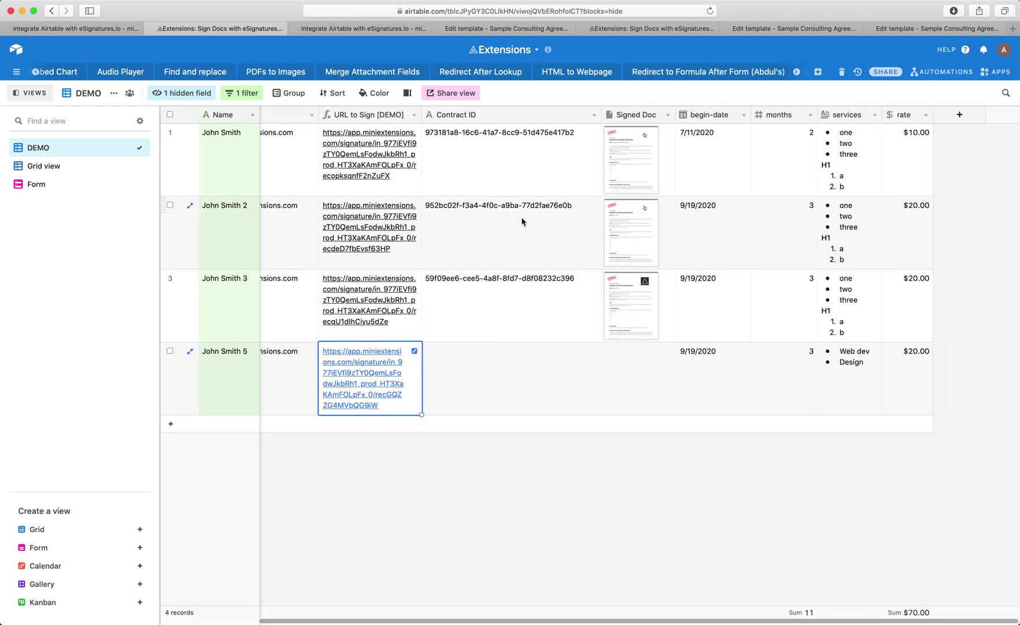
{"action": "left_click", "coordinate": [489, 290]}
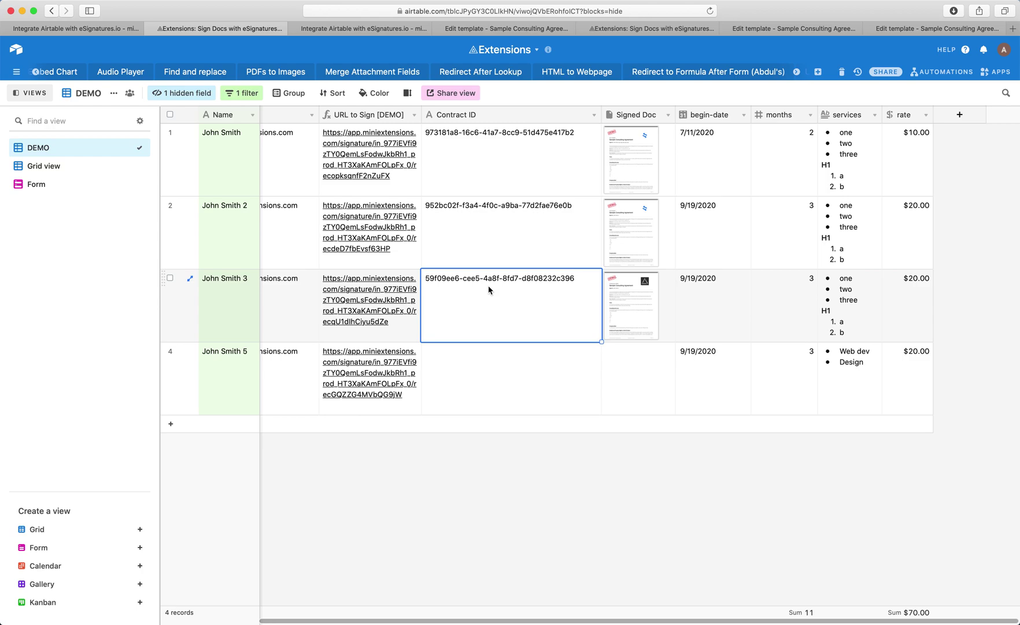
{"action": "left_click", "coordinate": [647, 312]}
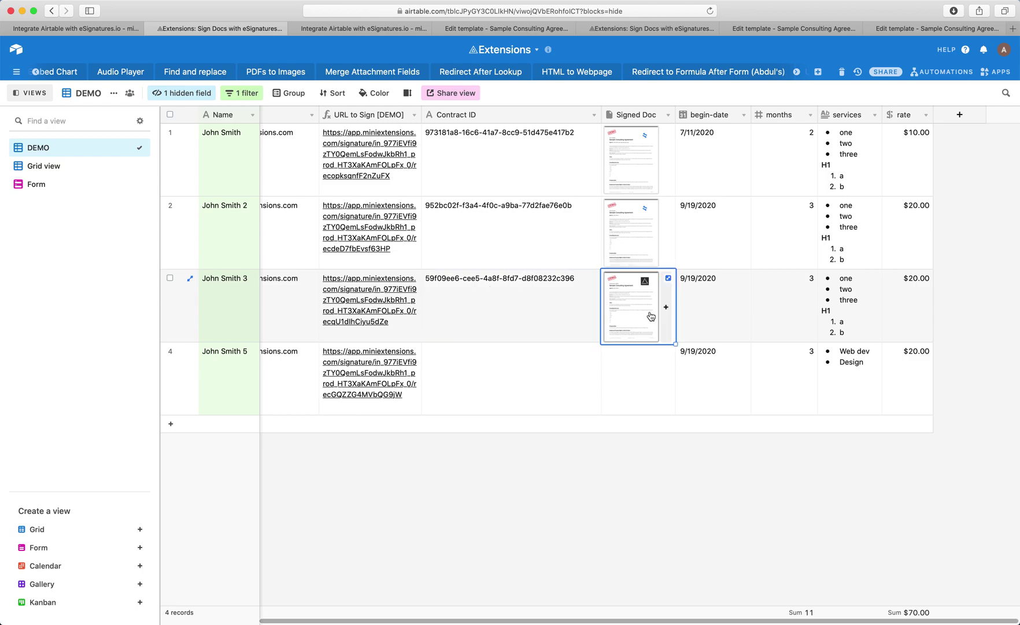
{"action": "left_click", "coordinate": [639, 310]}
{"action": "scroll", "coordinate": [547, 288], "scroll_direction": "down", "scroll_amount": 20}
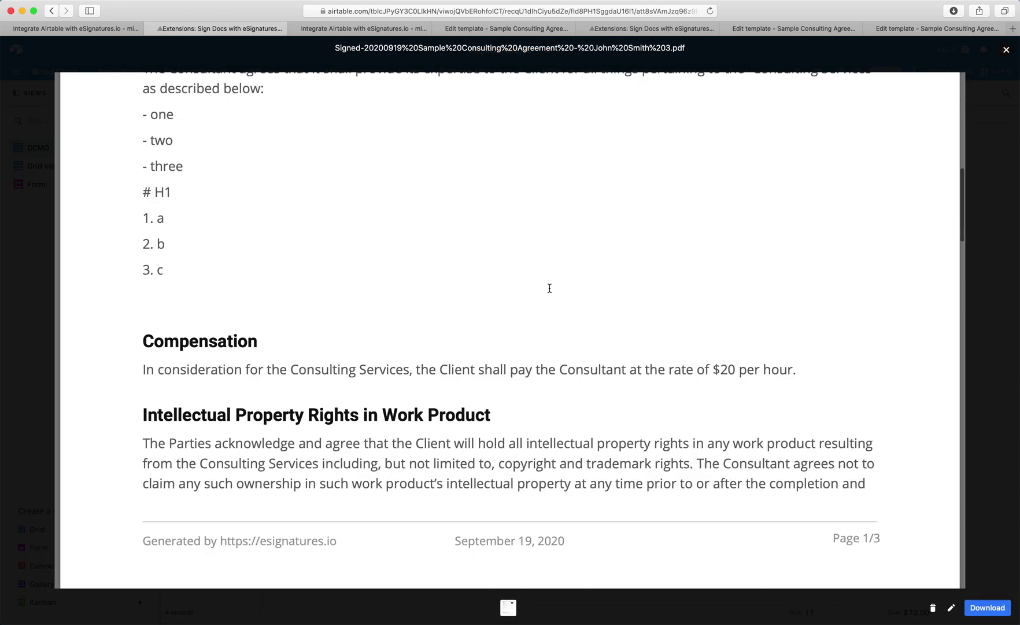
{"action": "scroll", "coordinate": [550, 288], "scroll_direction": "up", "scroll_amount": 10}
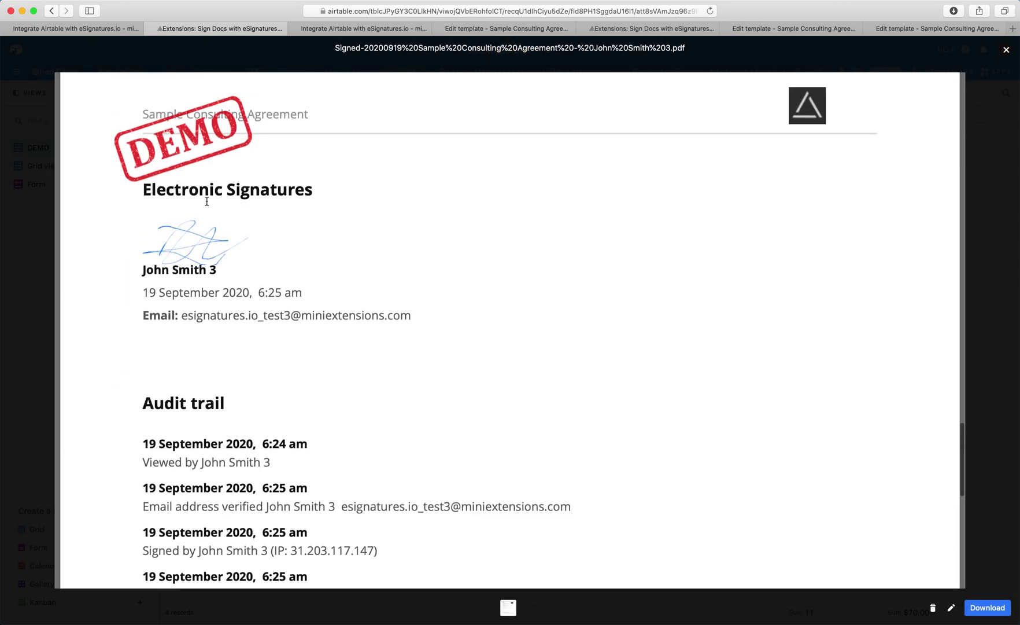
{"action": "left_click", "coordinate": [1011, 148]}
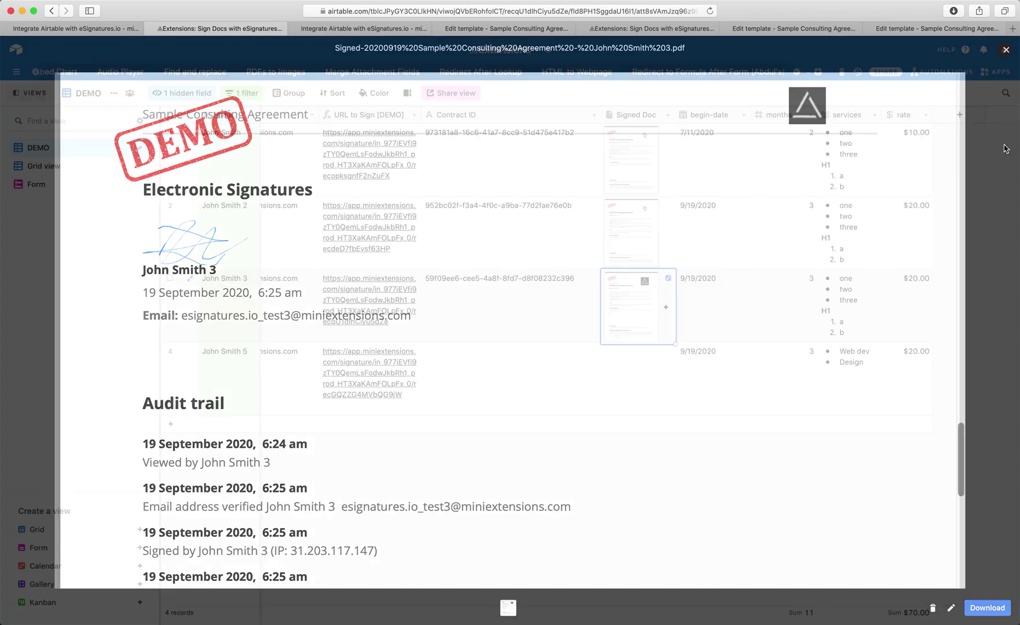
{"action": "left_click_drag", "start_coordinate": [701, 301], "coordinate": [895, 309]}
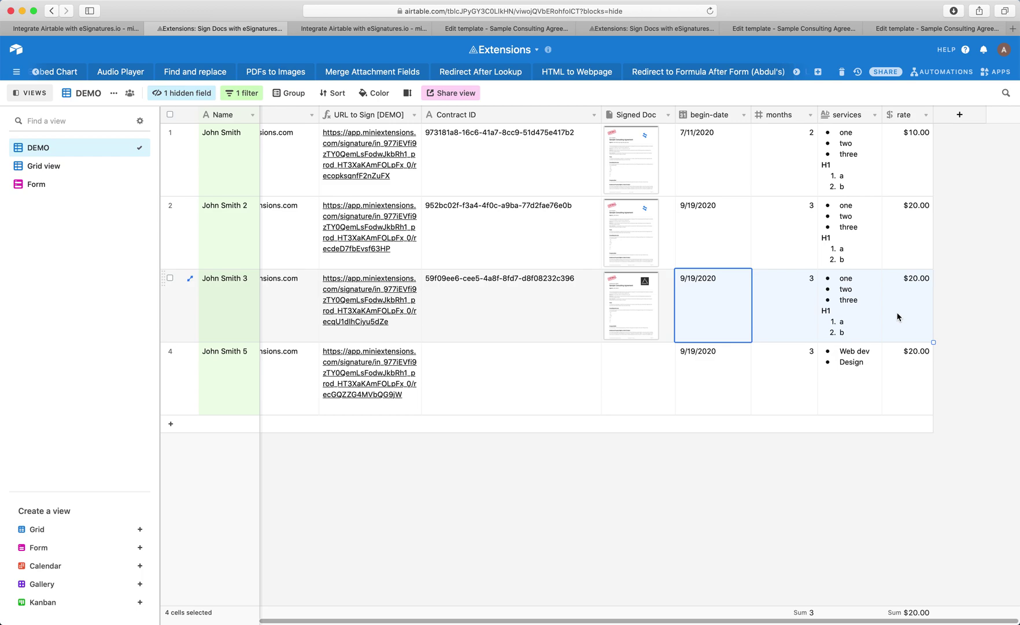
{"action": "left_click", "coordinate": [736, 356]}
{"action": "left_click", "coordinate": [706, 305]}
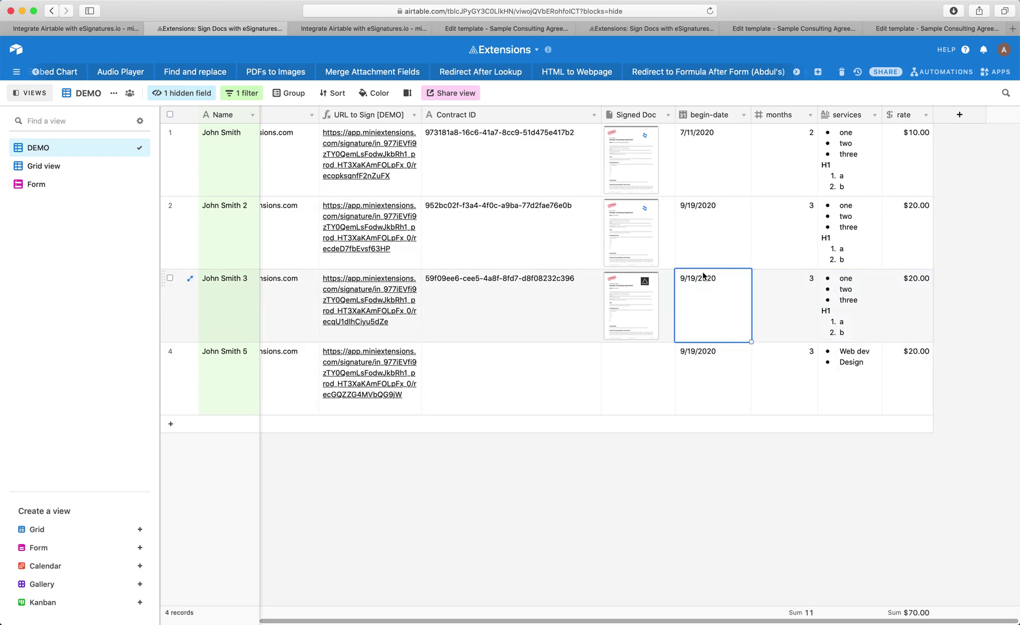
{"action": "left_click", "coordinate": [630, 297]}
{"action": "left_click", "coordinate": [634, 303]}
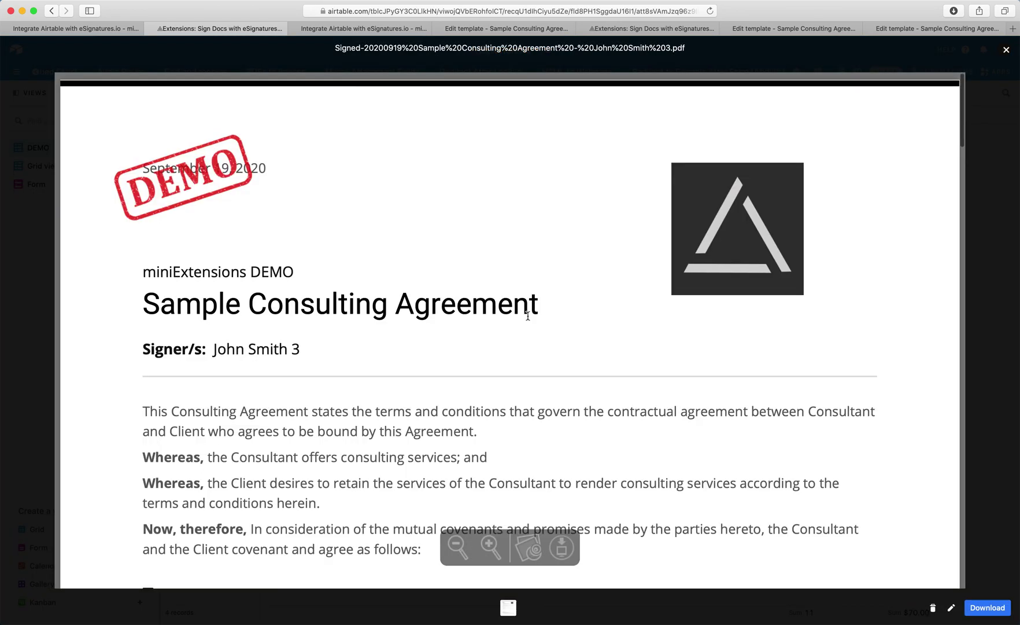
{"action": "scroll", "coordinate": [474, 340], "scroll_direction": "down", "scroll_amount": 7}
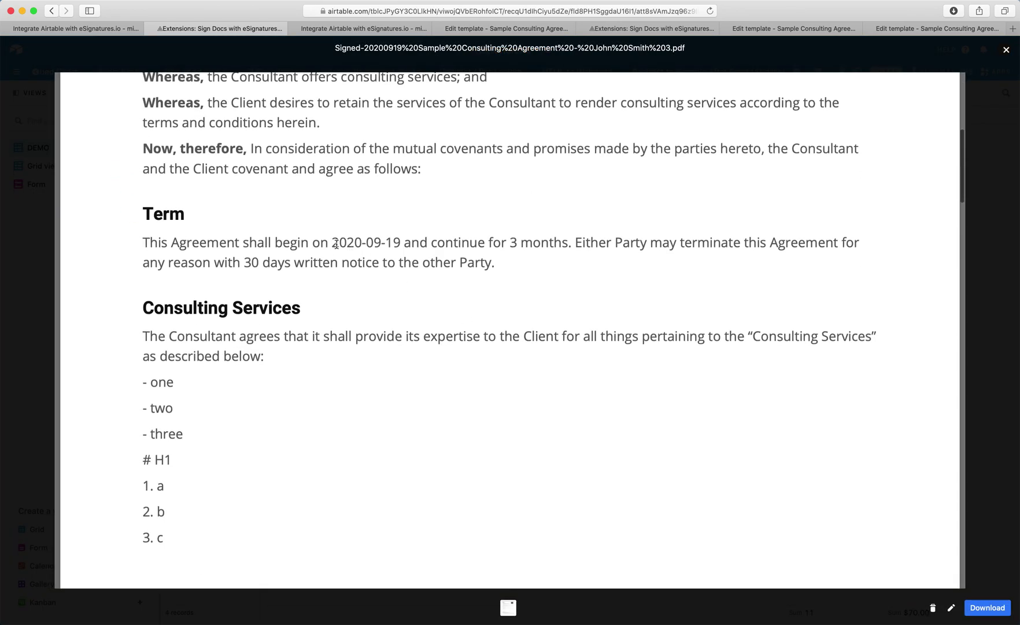
{"action": "left_click_drag", "start_coordinate": [333, 243], "coordinate": [401, 244]}
{"action": "left_click", "coordinate": [512, 246]}
{"action": "double_click", "coordinate": [512, 245]}
{"action": "left_click_drag", "start_coordinate": [138, 382], "coordinate": [205, 542]}
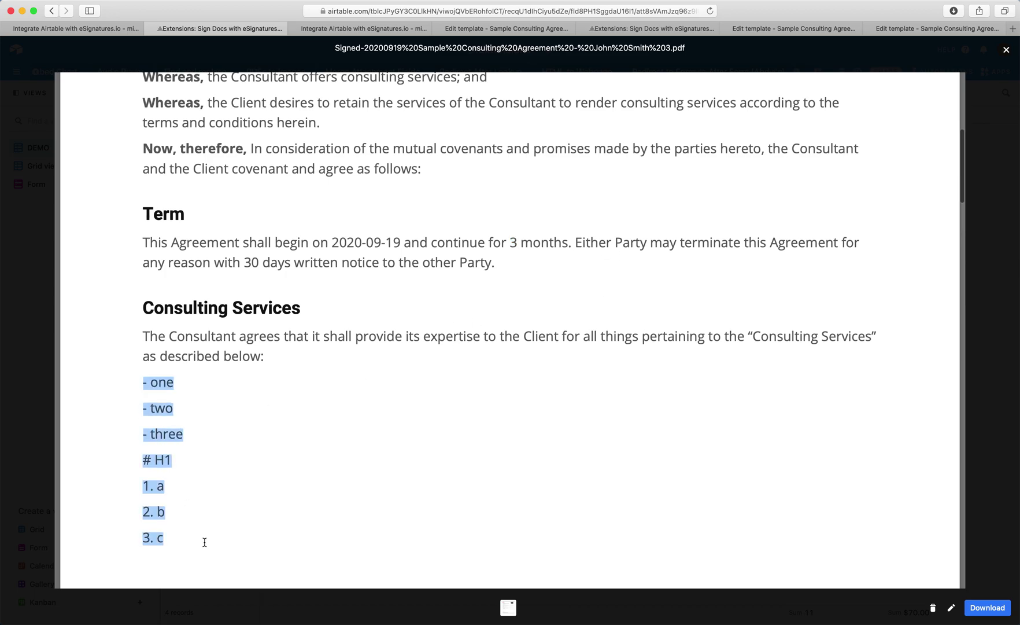
{"action": "left_click", "coordinate": [993, 359]}
{"action": "left_click", "coordinate": [816, 327]}
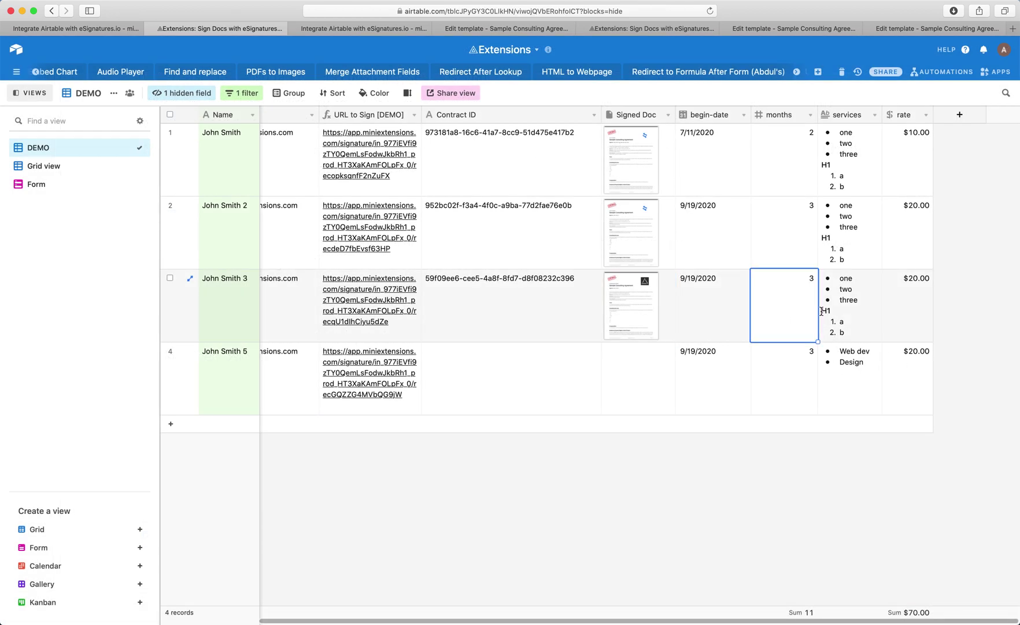
{"action": "left_click_drag", "start_coordinate": [822, 311], "coordinate": [918, 305]}
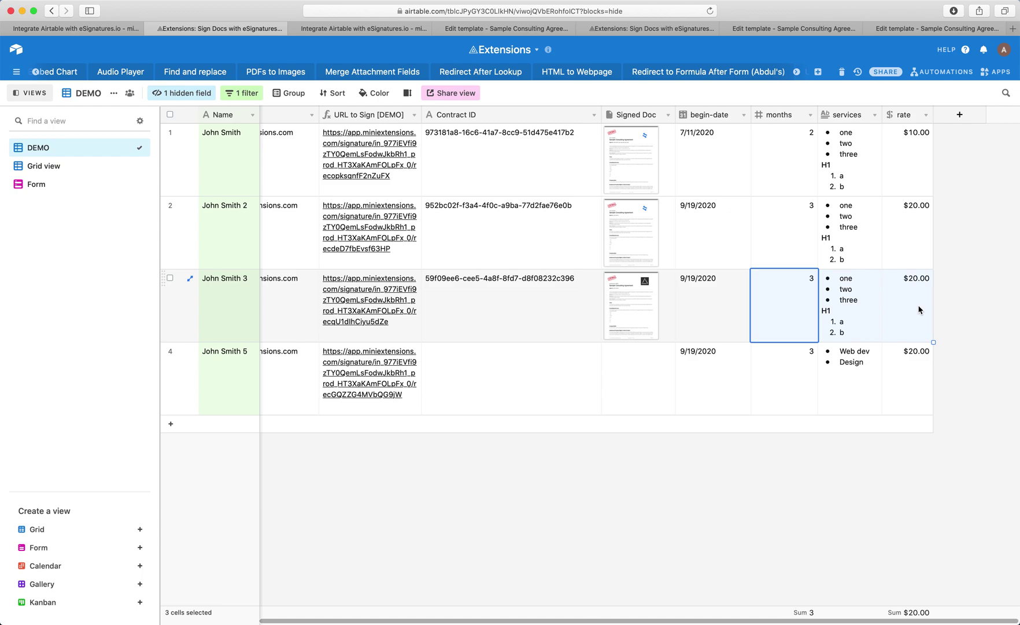
{"action": "scroll", "coordinate": [579, 376], "scroll_direction": "left", "scroll_amount": 3}
{"action": "left_click", "coordinate": [469, 357]}
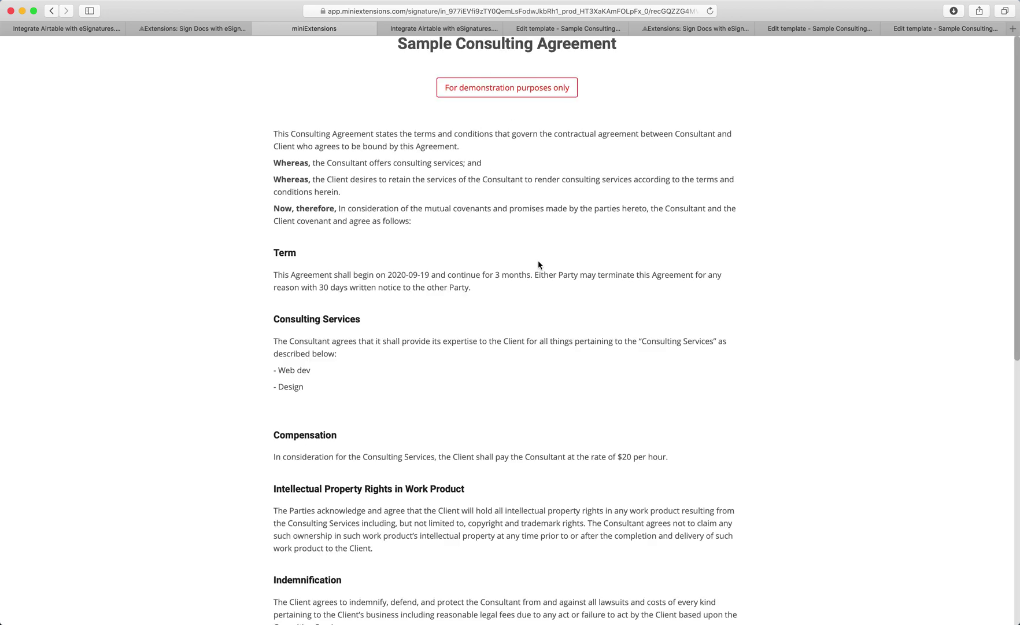
Step: Acknowledge the Sample Consulting Agreement's conditions and draw a signature for the fourth record
{"action": "scroll", "coordinate": [539, 267], "scroll_direction": "down", "scroll_amount": 5}
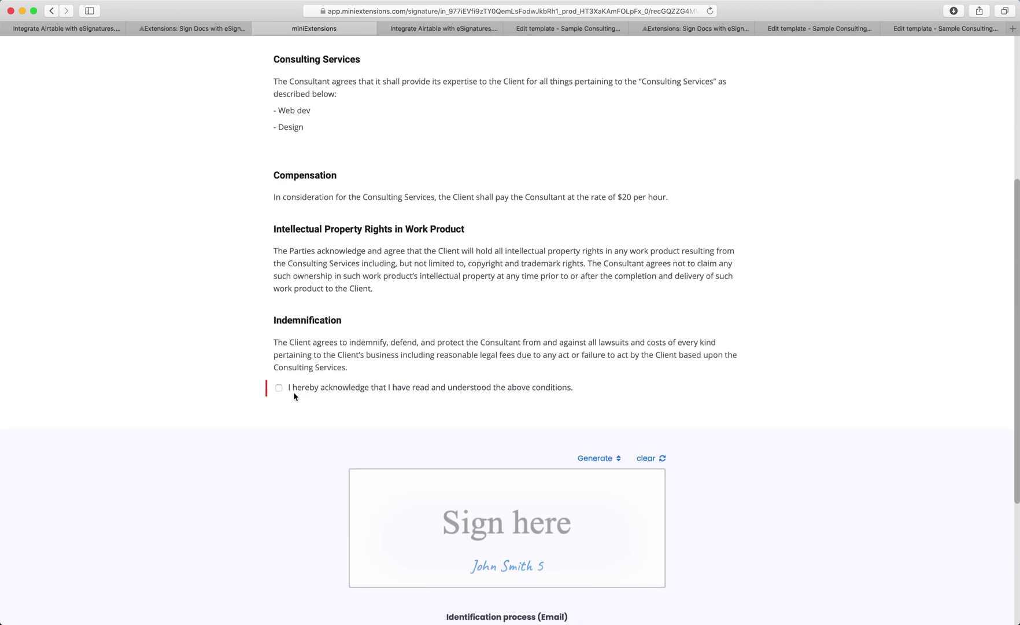
{"action": "left_click", "coordinate": [279, 388]}
{"action": "scroll", "coordinate": [485, 170], "scroll_direction": "down", "scroll_amount": 2}
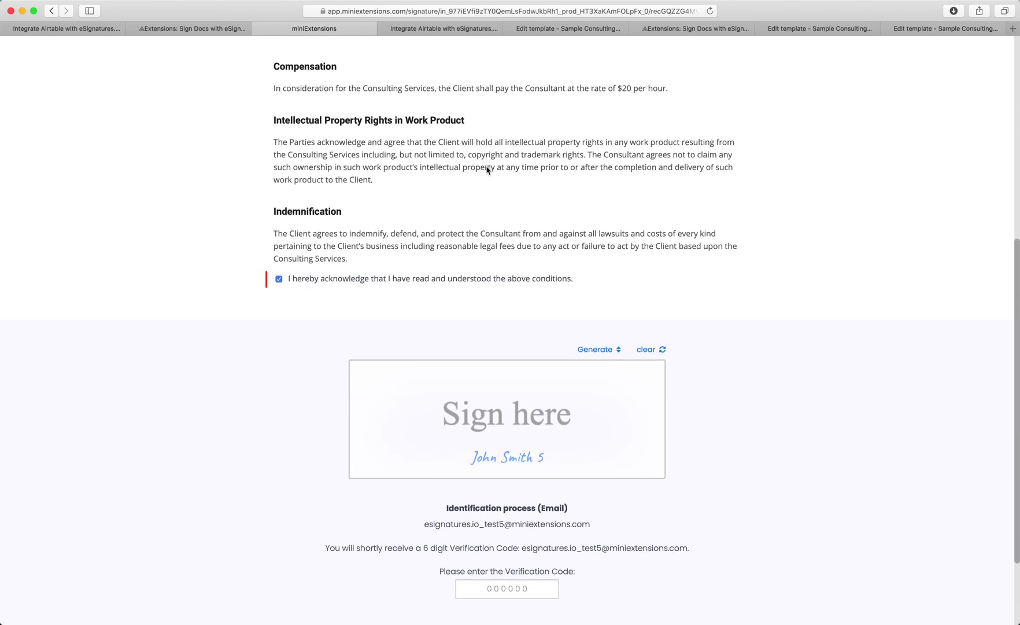
{"action": "scroll", "coordinate": [487, 169], "scroll_direction": "down", "scroll_amount": 1}
{"action": "left_click", "coordinate": [393, 394]}
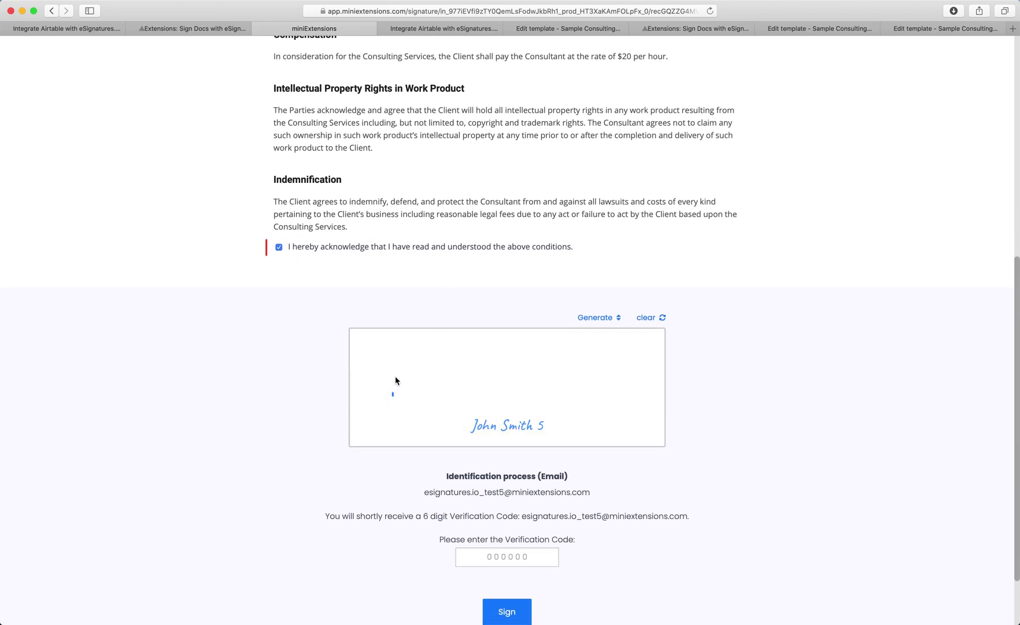
{"action": "left_click_drag", "start_coordinate": [395, 380], "coordinate": [568, 409]}
{"action": "scroll", "coordinate": [570, 411], "scroll_direction": "down", "scroll_amount": 2}
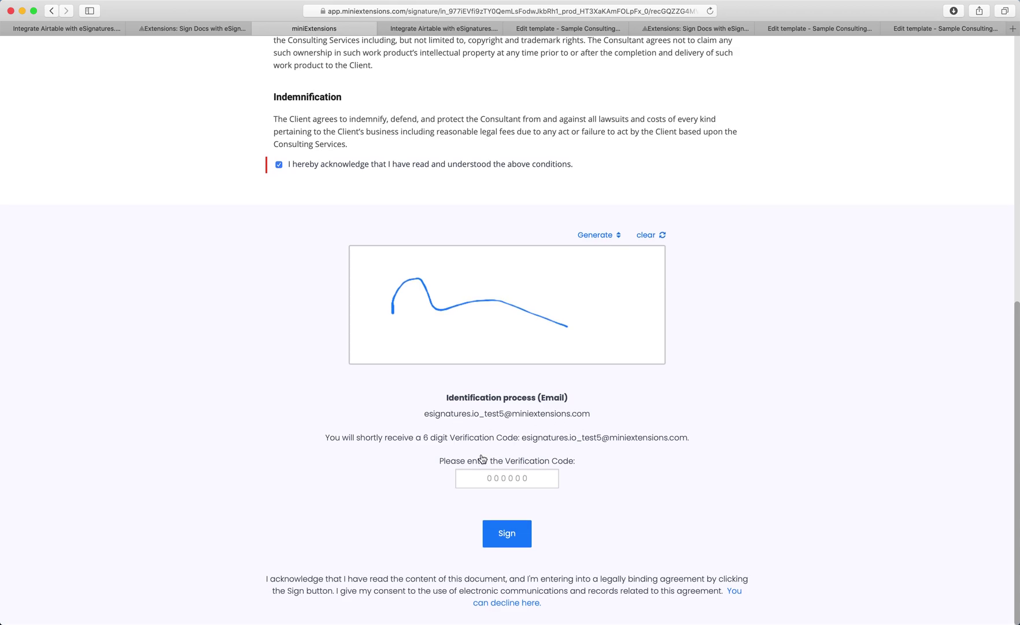
Step: Enter the emailed verification code, submit the signed agreement and close the confirmation tab
{"action": "left_click", "coordinate": [520, 477]}
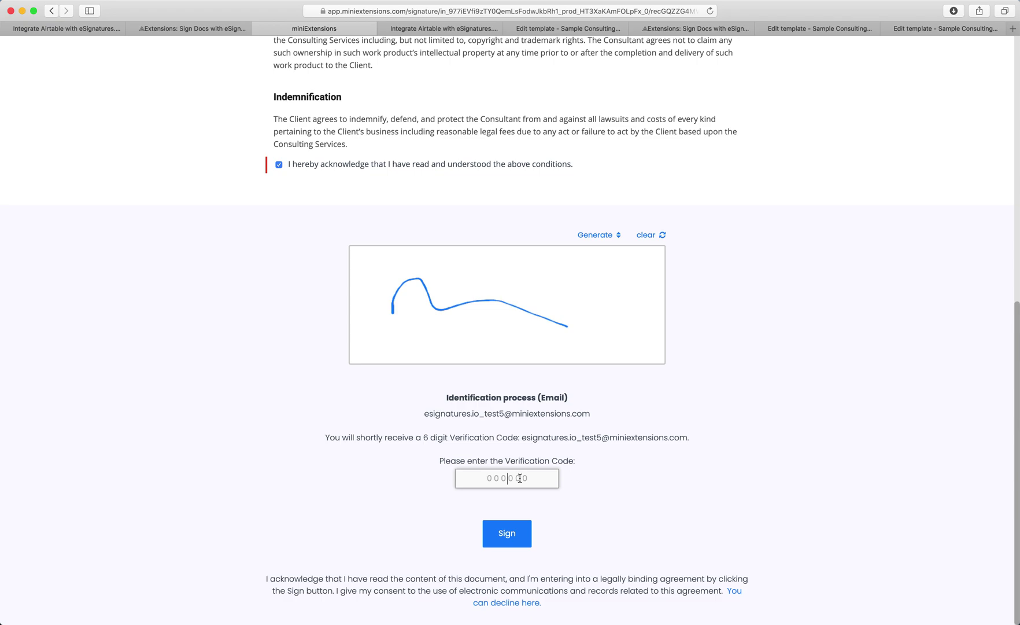
{"action": "left_click", "coordinate": [530, 543]}
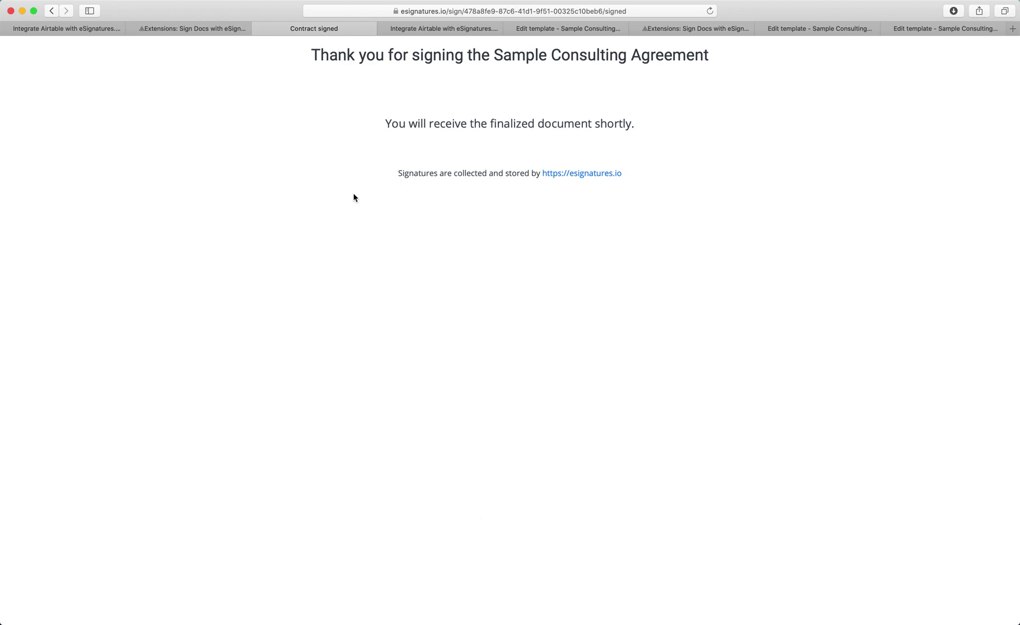
{"action": "left_click", "coordinate": [258, 29]}
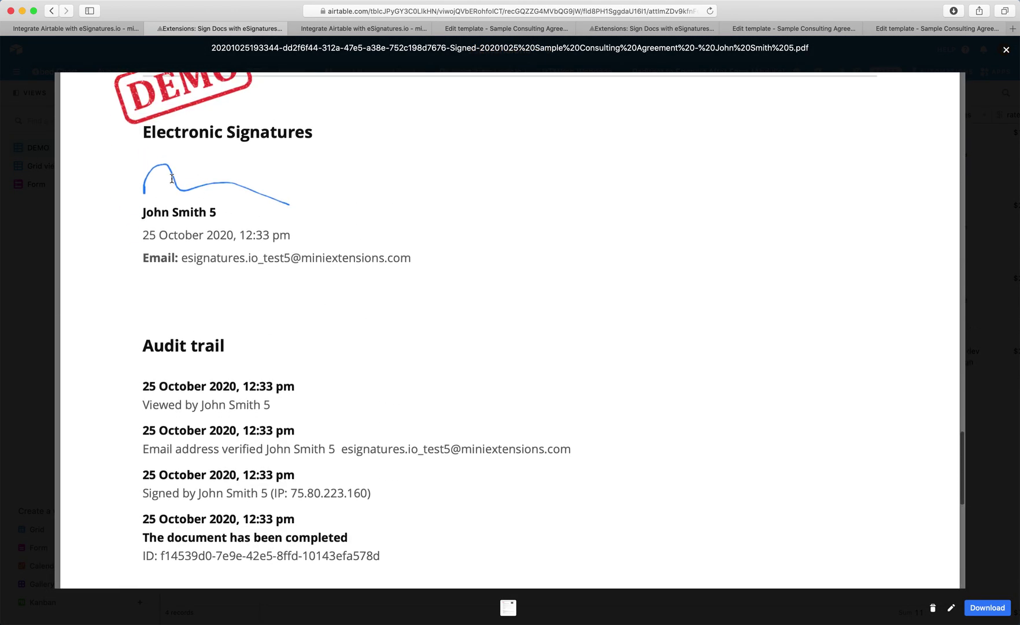
Step: Check the signing date, time and signer email in row 4's signed PDF, then close it
{"action": "left_click_drag", "start_coordinate": [207, 235], "coordinate": [291, 237]}
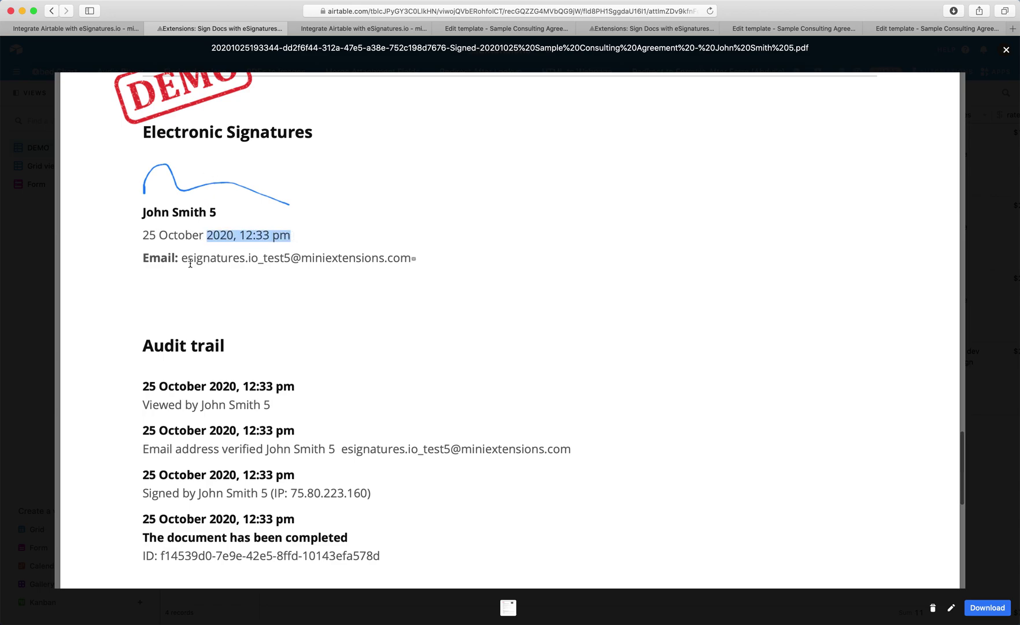
{"action": "left_click_drag", "start_coordinate": [181, 258], "coordinate": [442, 253]}
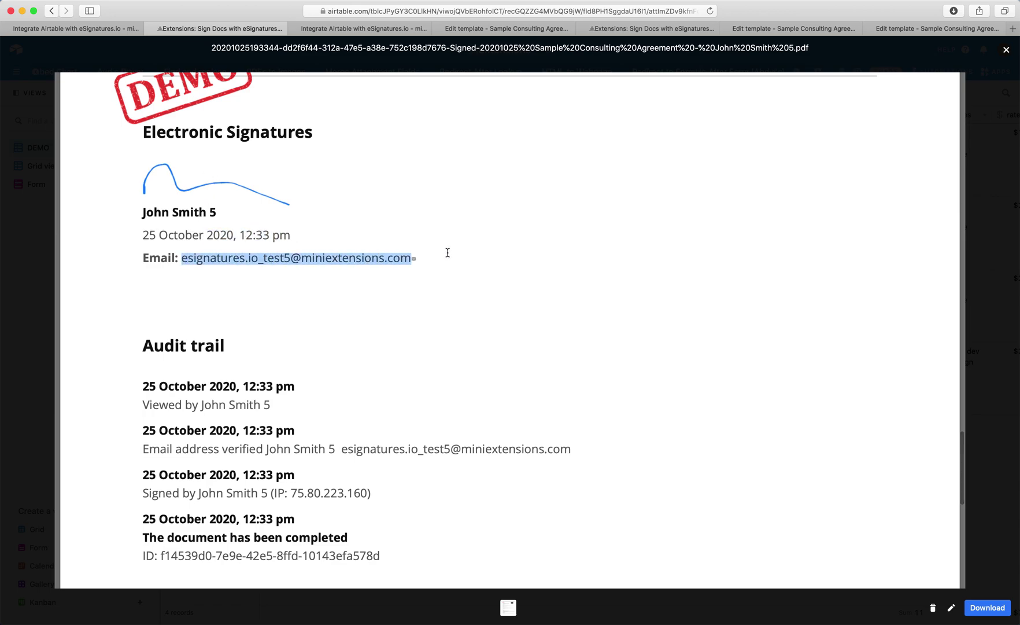
{"action": "scroll", "coordinate": [448, 253], "scroll_direction": "up", "scroll_amount": 1}
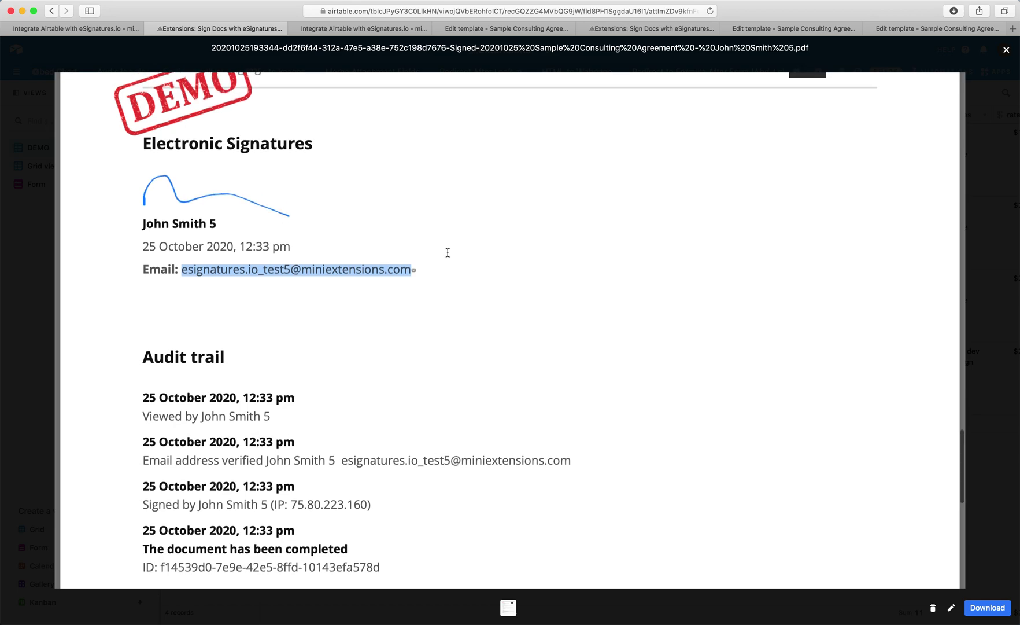
{"action": "scroll", "coordinate": [237, 435], "scroll_direction": "up", "scroll_amount": 10}
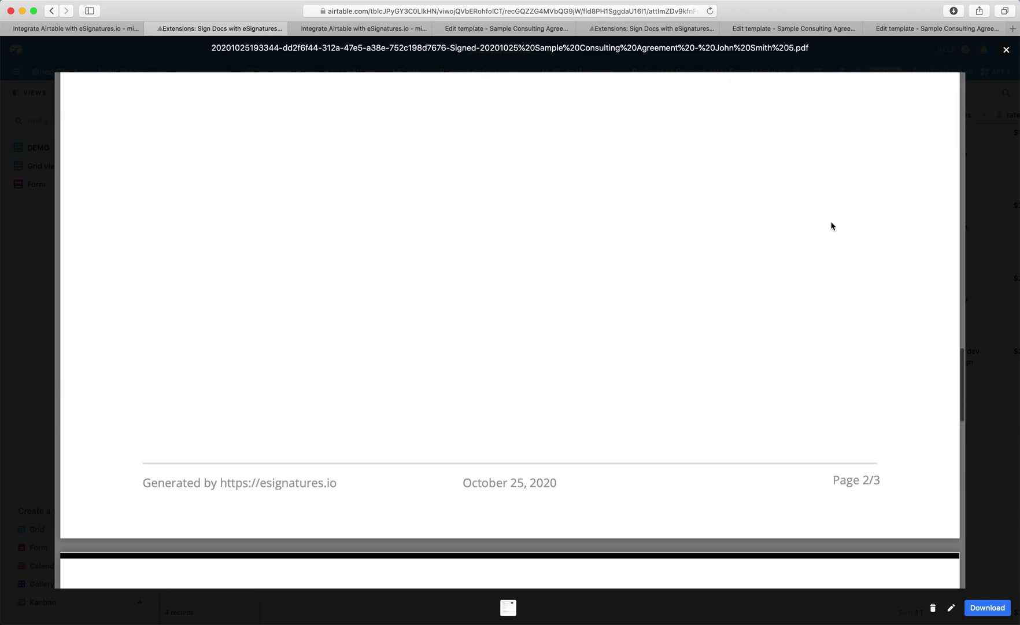
{"action": "scroll", "coordinate": [859, 221], "scroll_direction": "up", "scroll_amount": 5}
{"action": "left_click", "coordinate": [1003, 193]}
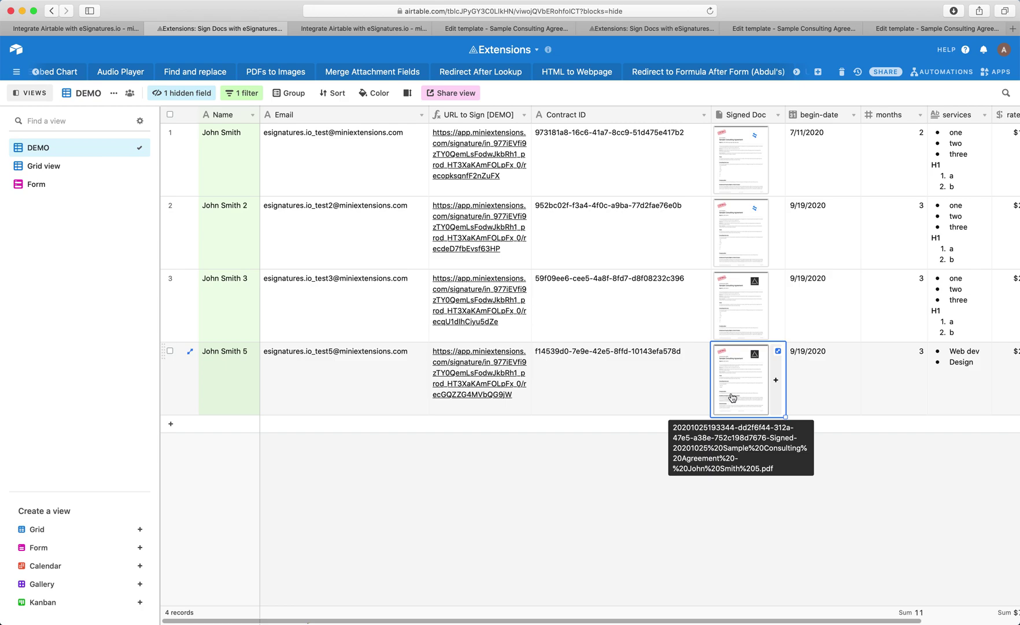
Step: Expand row 4's URL to Sign cell to show the full signing link
{"action": "left_click", "coordinate": [477, 369]}
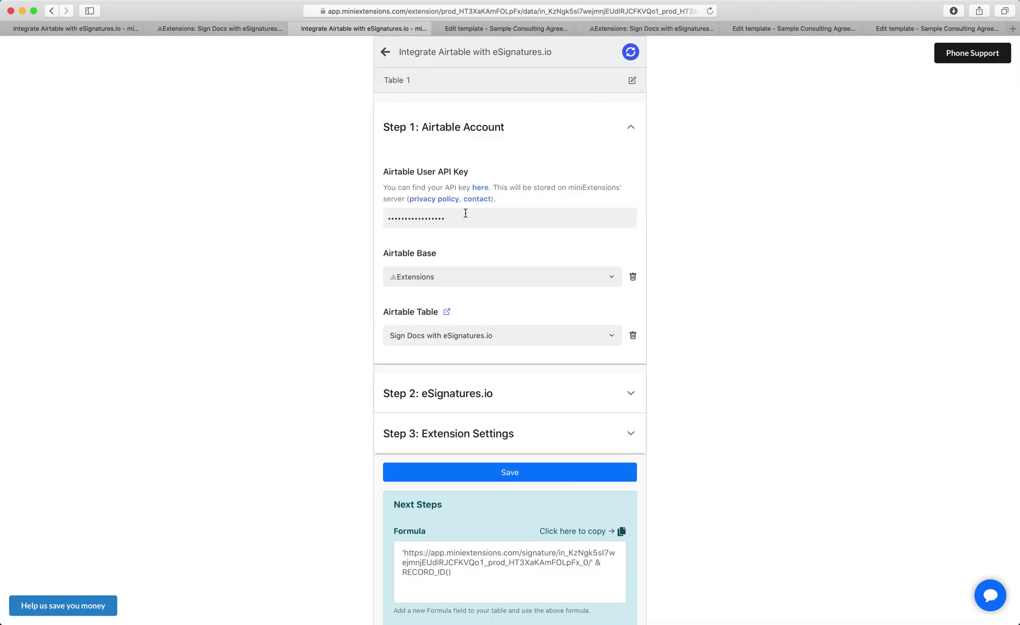
Step: Copy the Sample Consulting Agreement's ID from eSignatures.io into the Template ID field
{"action": "left_click", "coordinate": [451, 391]}
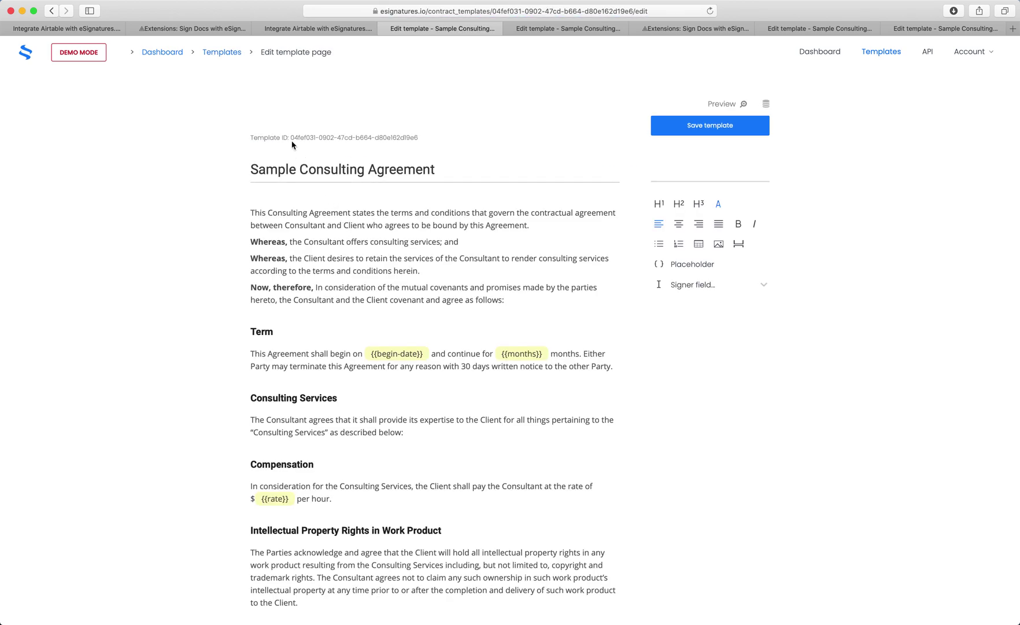
{"action": "left_click_drag", "start_coordinate": [291, 139], "coordinate": [432, 139]}
{"action": "key", "text": "super+c"}
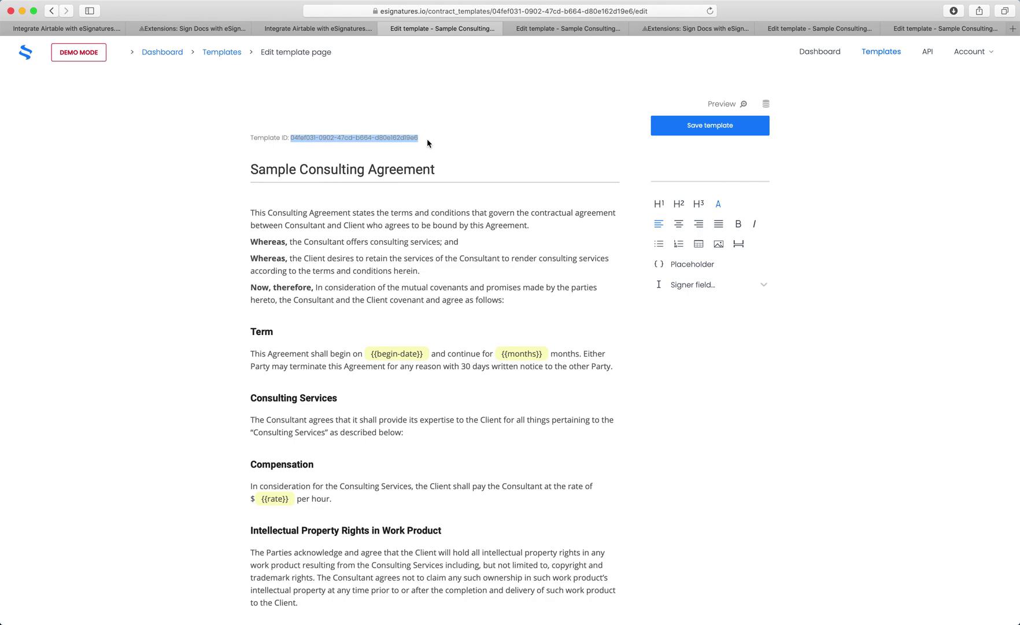
{"action": "left_click", "coordinate": [321, 29]}
{"action": "left_click", "coordinate": [429, 332]}
{"action": "key", "text": "super+v"}
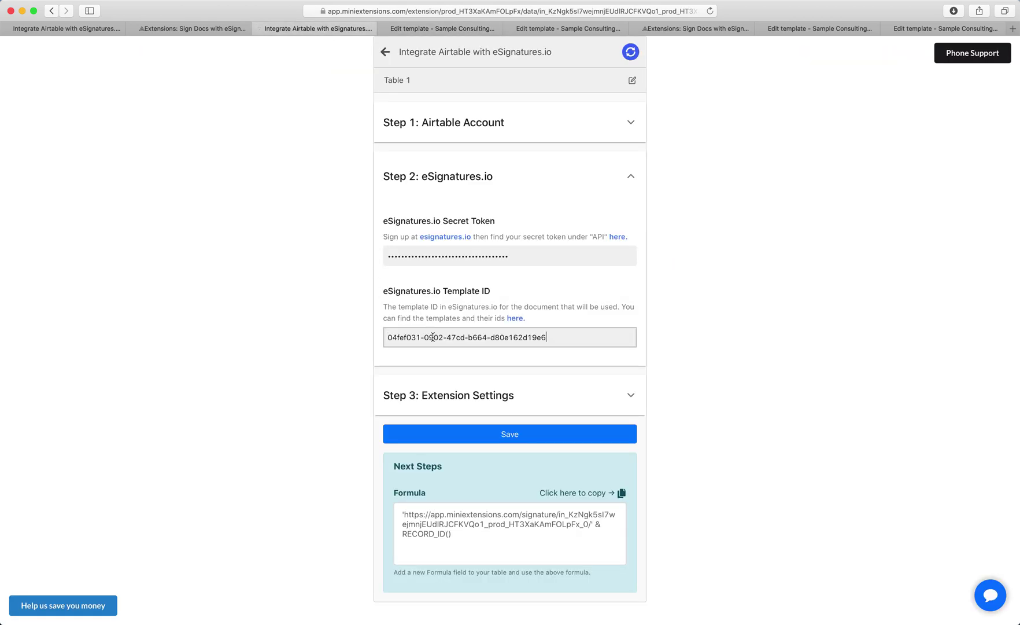
{"action": "left_click", "coordinate": [462, 394]}
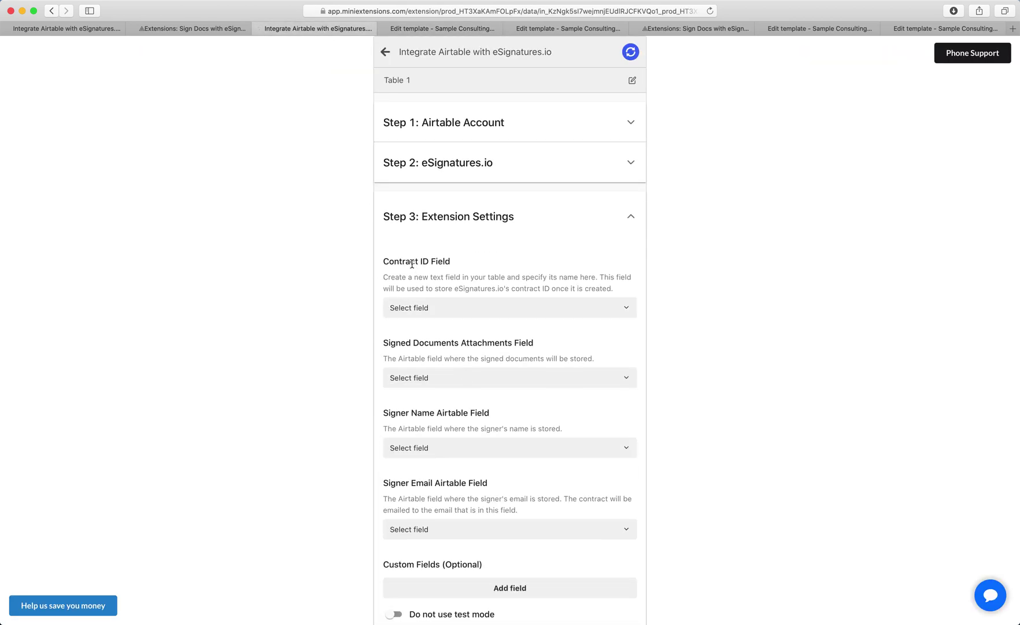
{"action": "left_click", "coordinate": [231, 29]}
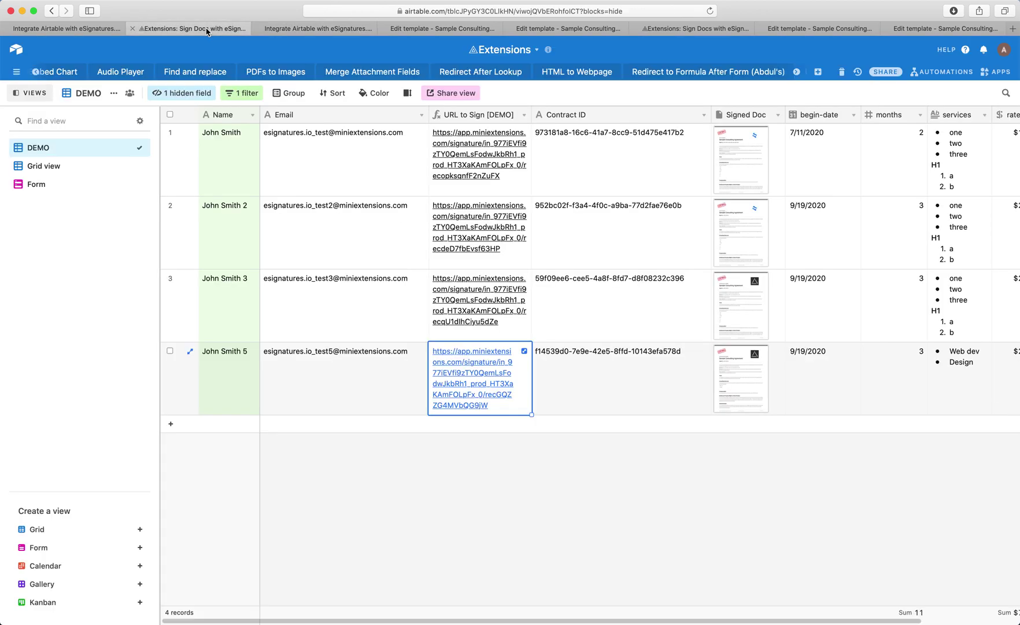
{"action": "left_click", "coordinate": [590, 118]}
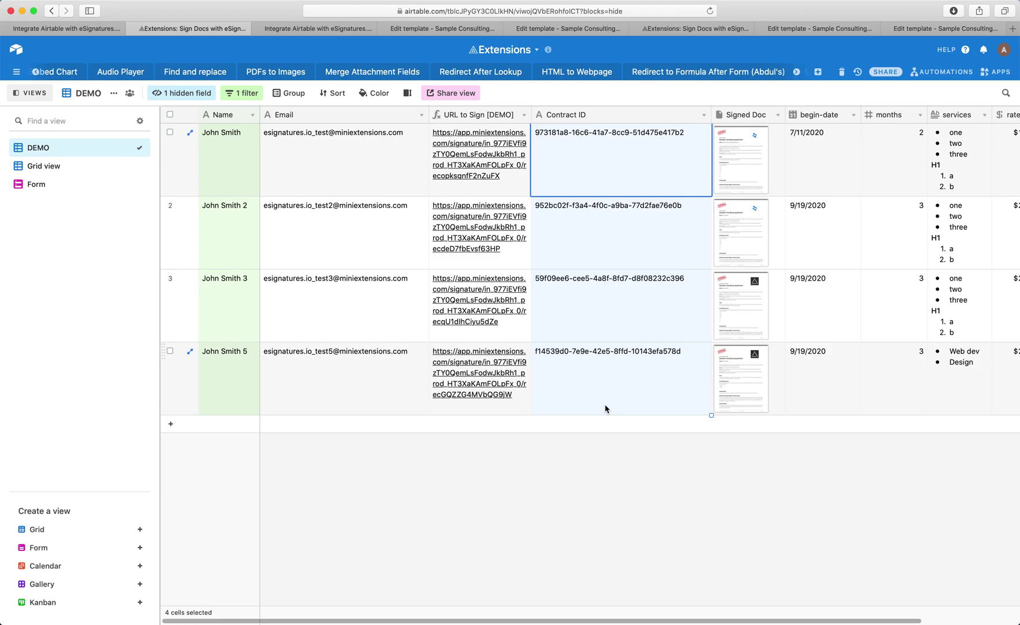
{"action": "left_click", "coordinate": [605, 492]}
{"action": "scroll", "coordinate": [605, 492], "scroll_direction": "right", "scroll_amount": 3}
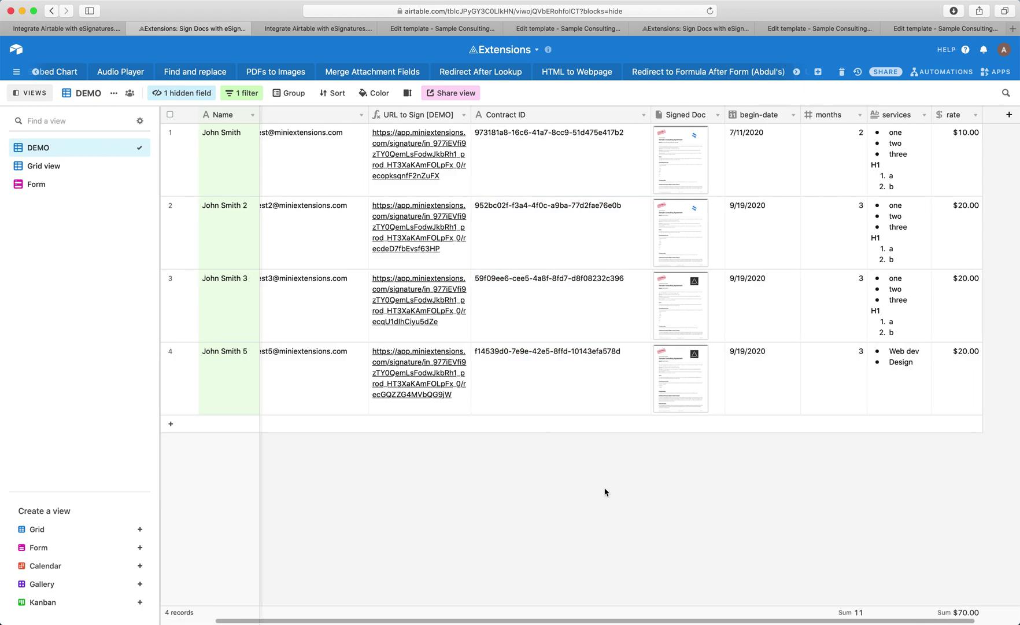
{"action": "scroll", "coordinate": [605, 491], "scroll_direction": "right", "scroll_amount": 2}
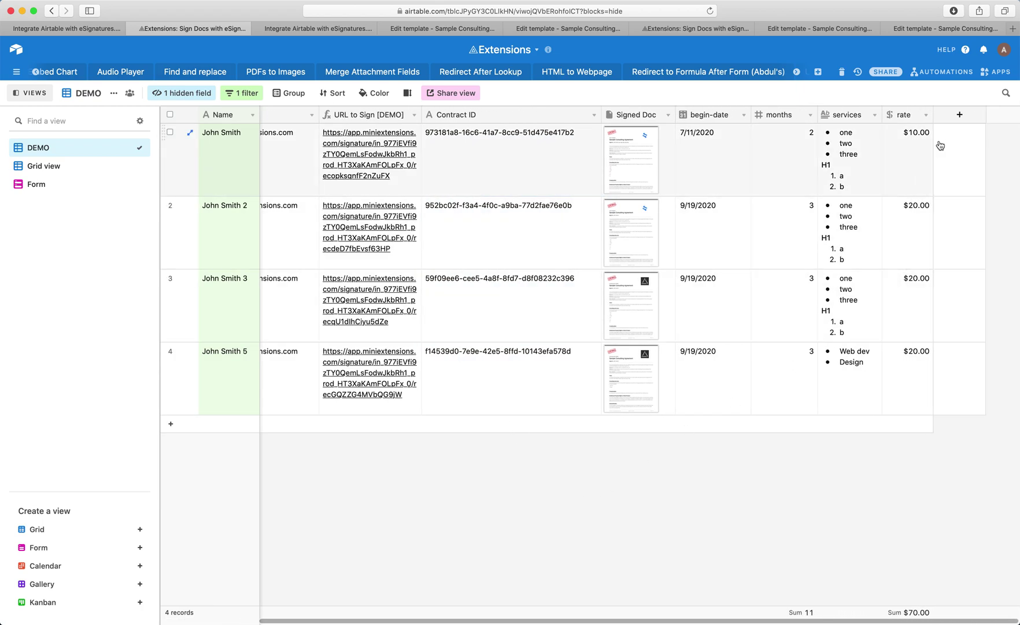
{"action": "left_click", "coordinate": [955, 120]}
{"action": "left_click", "coordinate": [813, 186]}
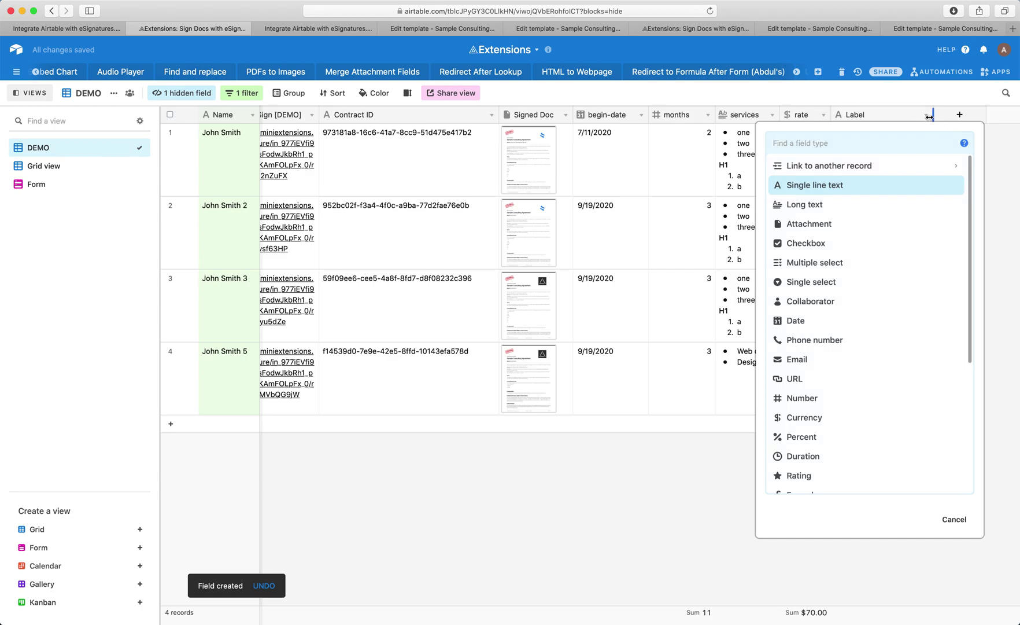
{"action": "left_click", "coordinate": [929, 118]}
{"action": "left_click", "coordinate": [926, 115]}
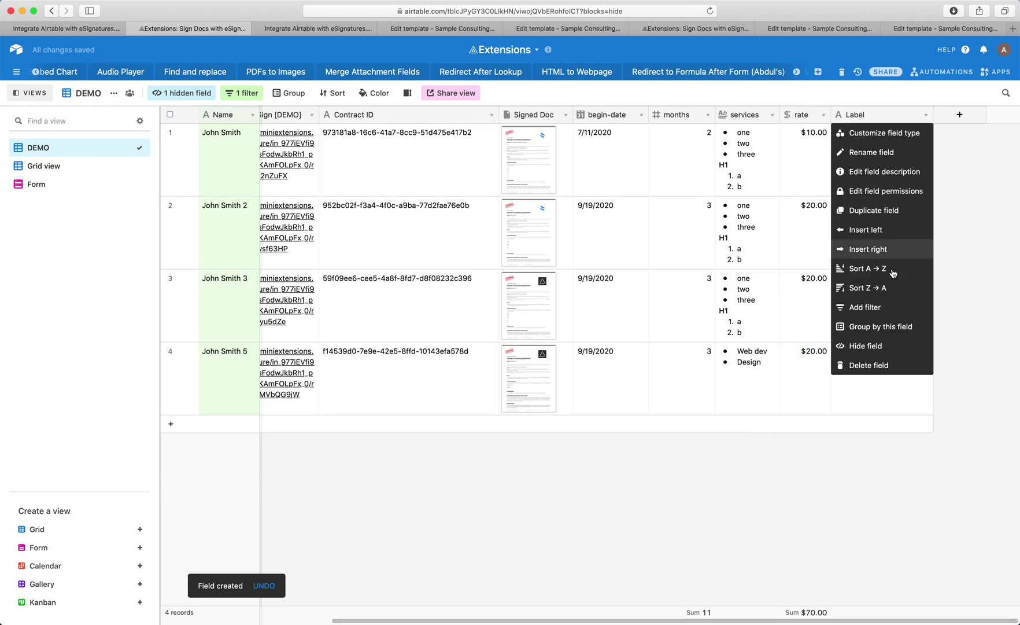
{"action": "left_click", "coordinate": [885, 366]}
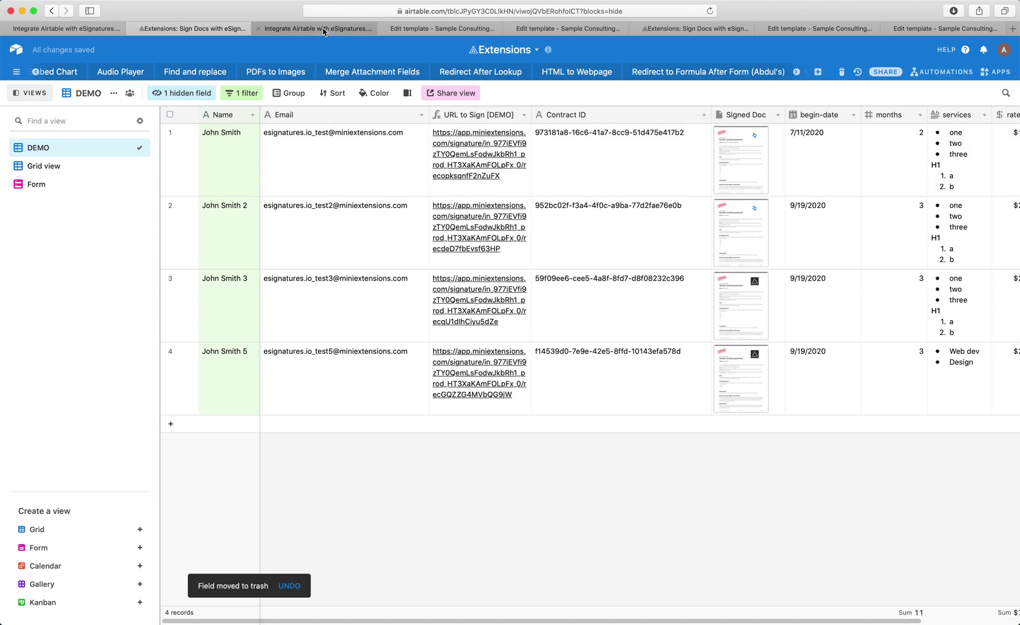
{"action": "left_click", "coordinate": [323, 29]}
Step: Map Contract ID as the contract ID field and Signed Doc for signed documents
{"action": "left_click", "coordinate": [457, 310]}
{"action": "type", "text": "c"}
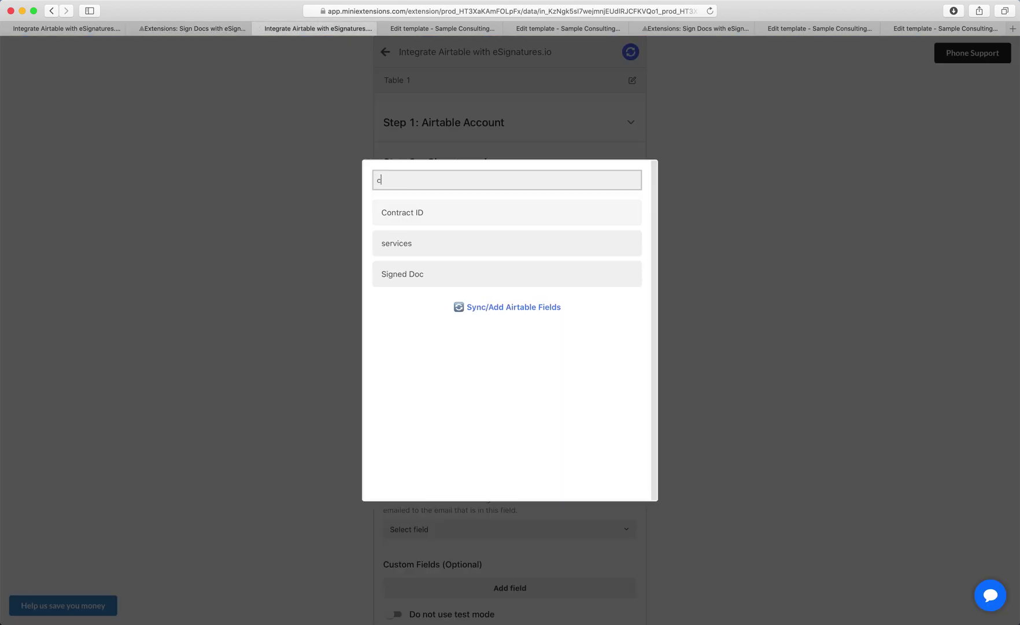
{"action": "left_click", "coordinate": [449, 216]}
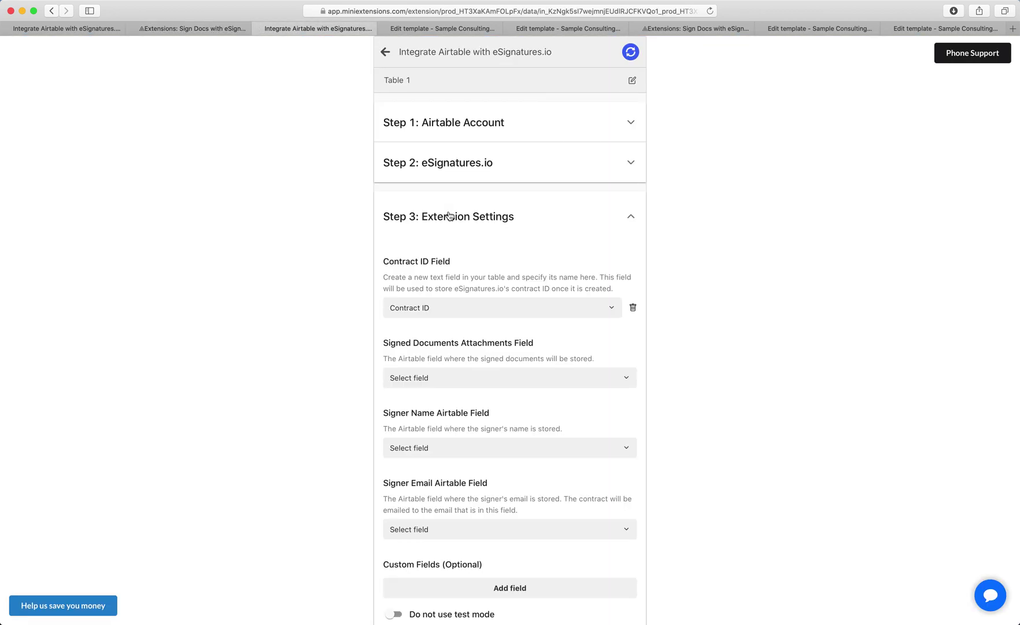
{"action": "left_click", "coordinate": [452, 378]}
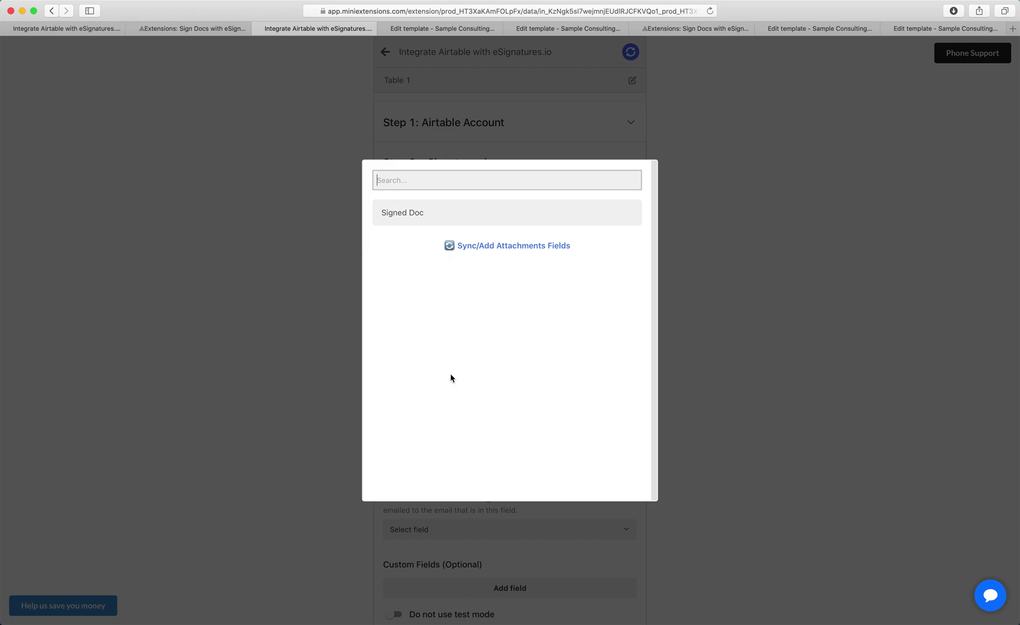
{"action": "left_click", "coordinate": [426, 218]}
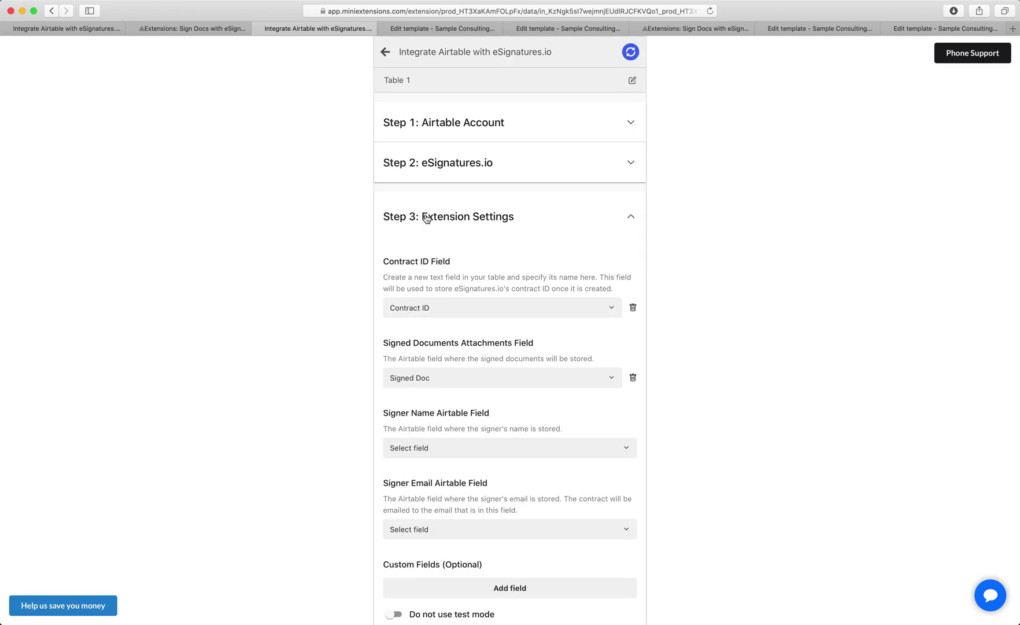
Step: Map Name as the signer name field and Email as the signer email field
{"action": "scroll", "coordinate": [451, 278], "scroll_direction": "down", "scroll_amount": 3}
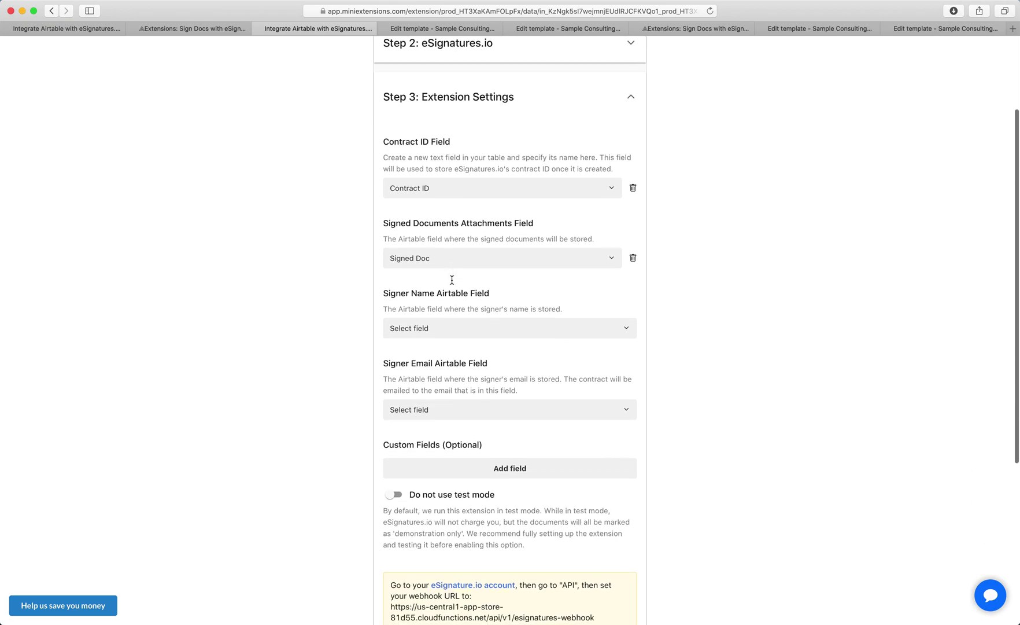
{"action": "left_click", "coordinate": [428, 327]}
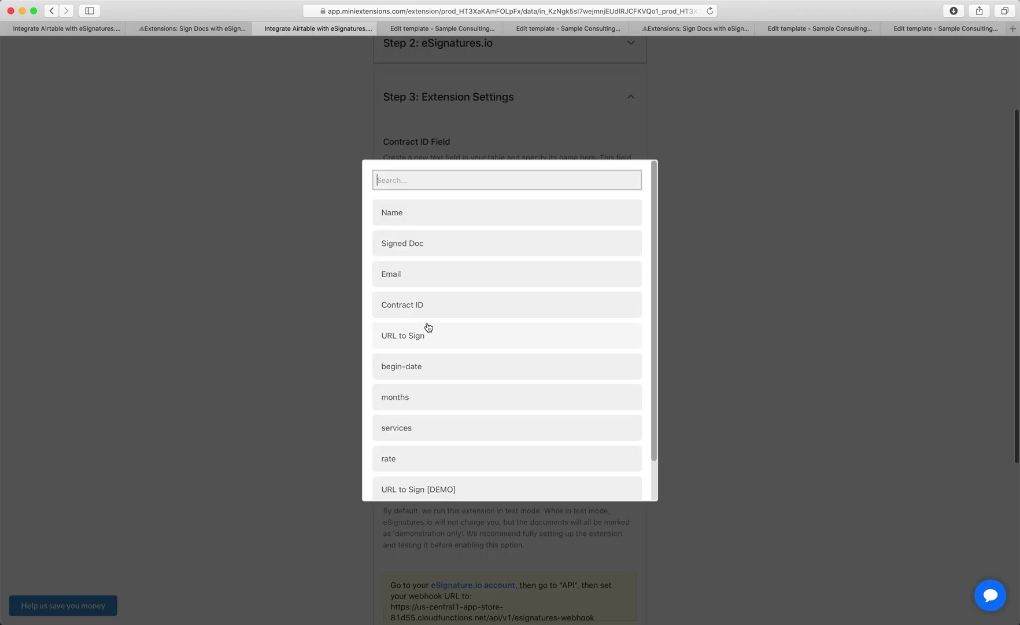
{"action": "left_click", "coordinate": [425, 220]}
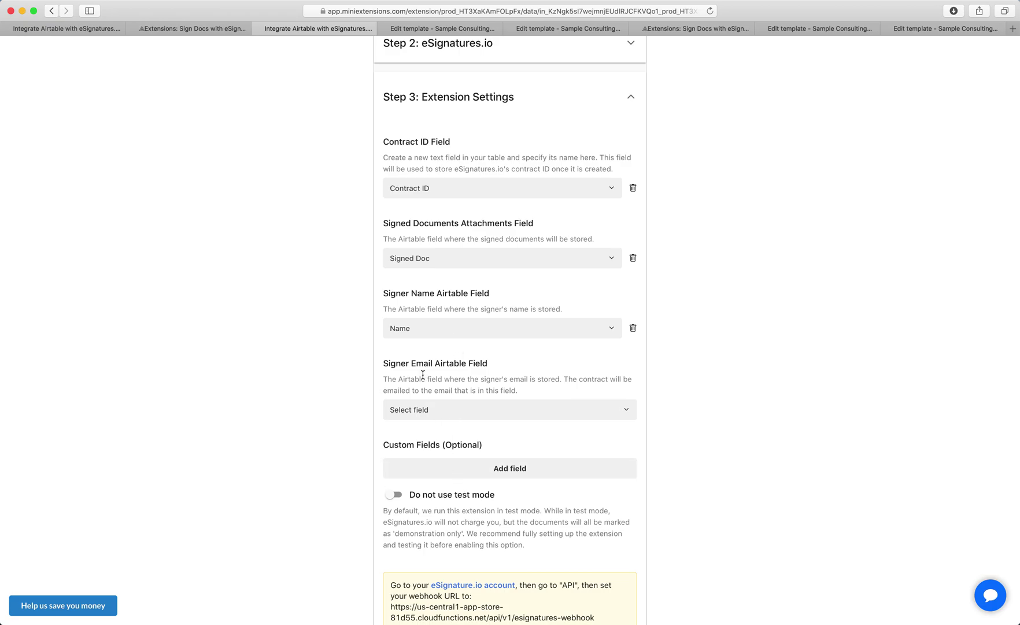
{"action": "left_click", "coordinate": [431, 409]}
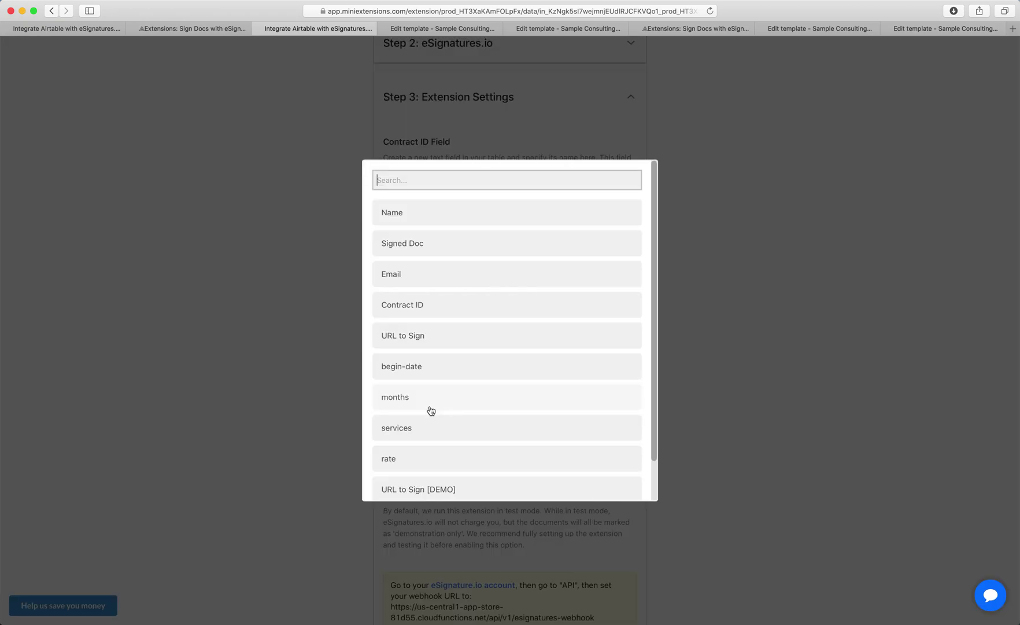
{"action": "left_click", "coordinate": [439, 277]}
{"action": "scroll", "coordinate": [441, 334], "scroll_direction": "down", "scroll_amount": 2}
{"action": "scroll", "coordinate": [441, 334], "scroll_direction": "down", "scroll_amount": 1}
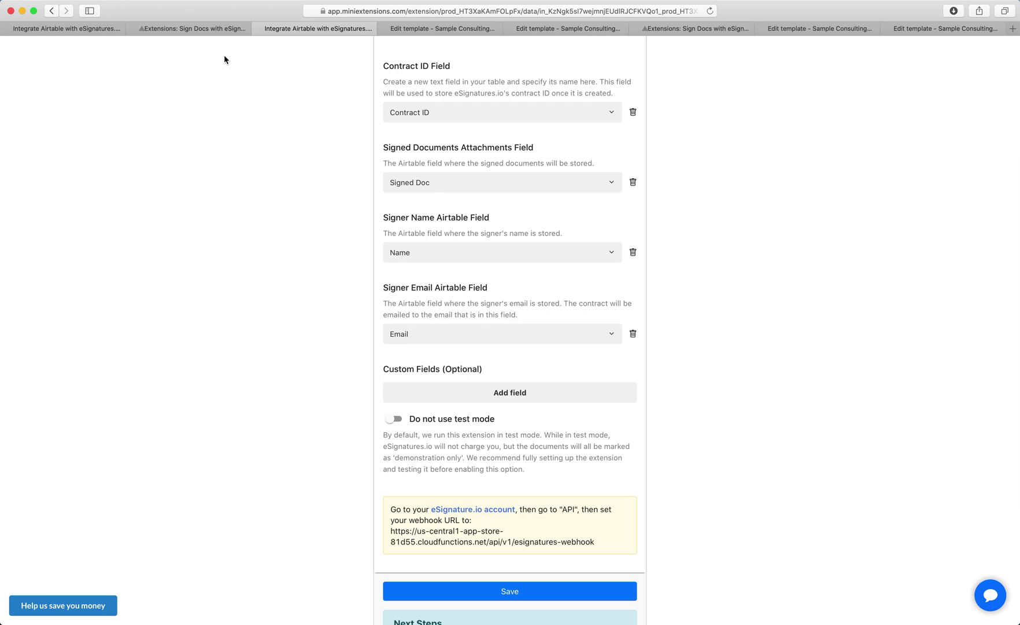
{"action": "left_click", "coordinate": [215, 28]}
Step: Check row 3's begin-date cells against the 2020-09-19 start date in its signed PDF
{"action": "scroll", "coordinate": [662, 264], "scroll_direction": "right", "scroll_amount": 3}
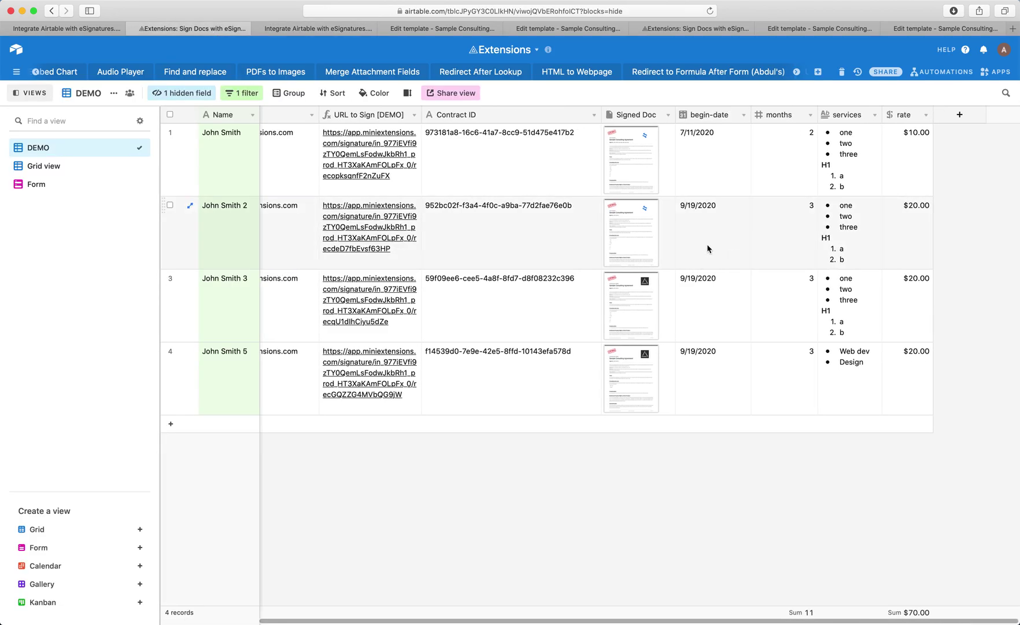
{"action": "left_click_drag", "start_coordinate": [713, 306], "coordinate": [902, 301]}
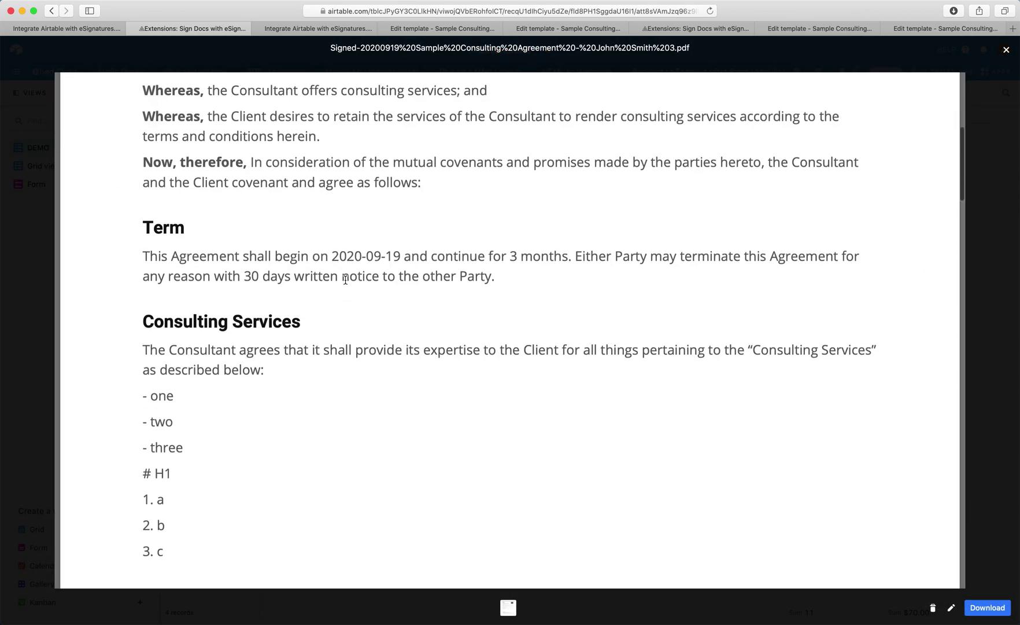
{"action": "left_click_drag", "start_coordinate": [332, 259], "coordinate": [404, 261]}
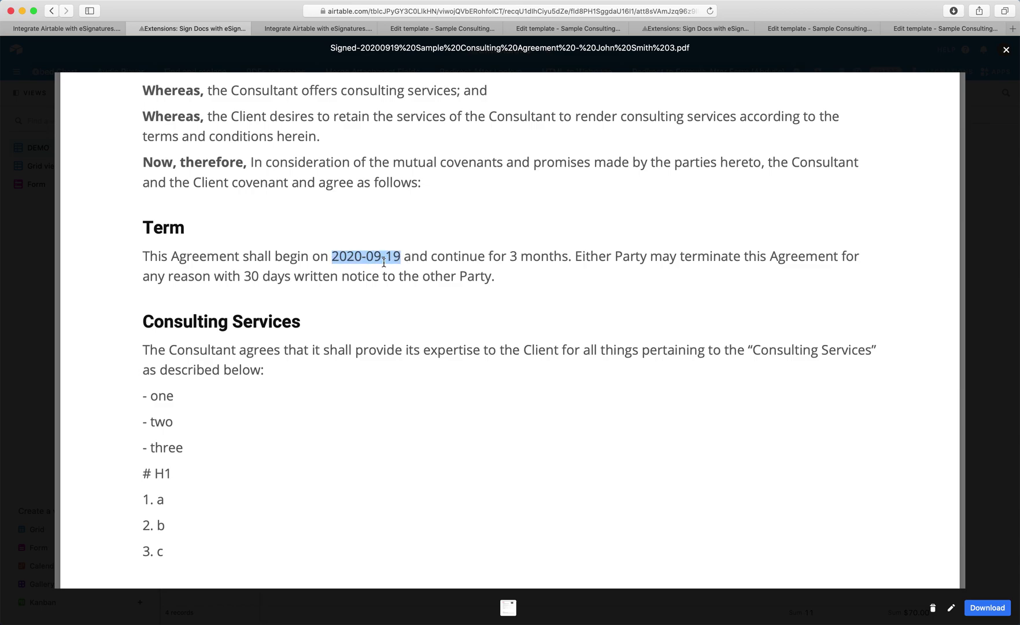
{"action": "left_click", "coordinate": [472, 32]}
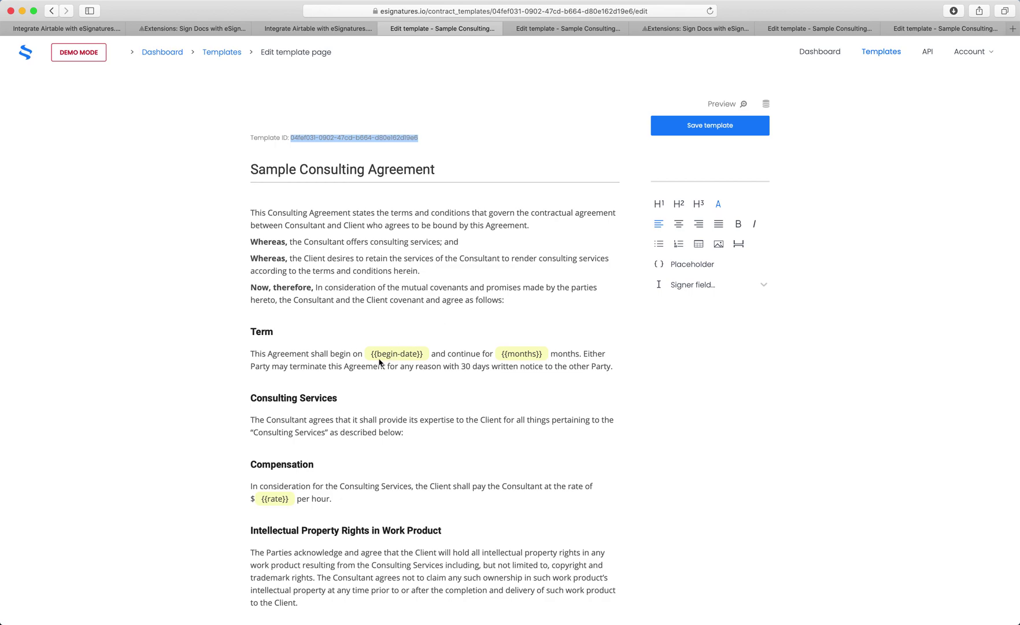
Step: Compare the template's {{begin-date}} and {{months}} placeholders with row 3's signed PDF
{"action": "left_click_drag", "start_coordinate": [371, 354], "coordinate": [427, 356]}
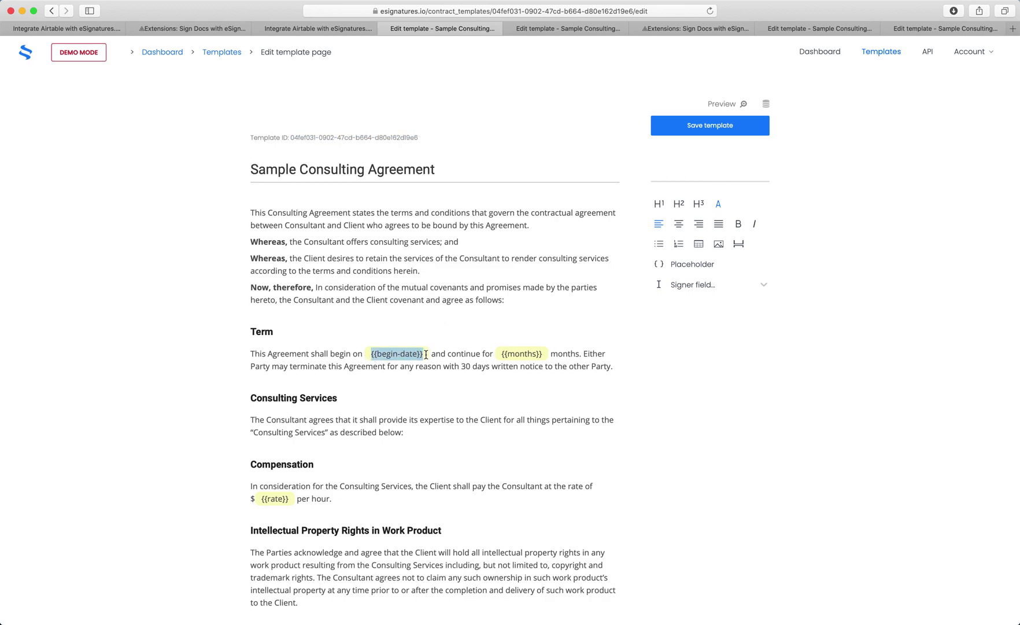
{"action": "left_click_drag", "start_coordinate": [501, 354], "coordinate": [542, 354]}
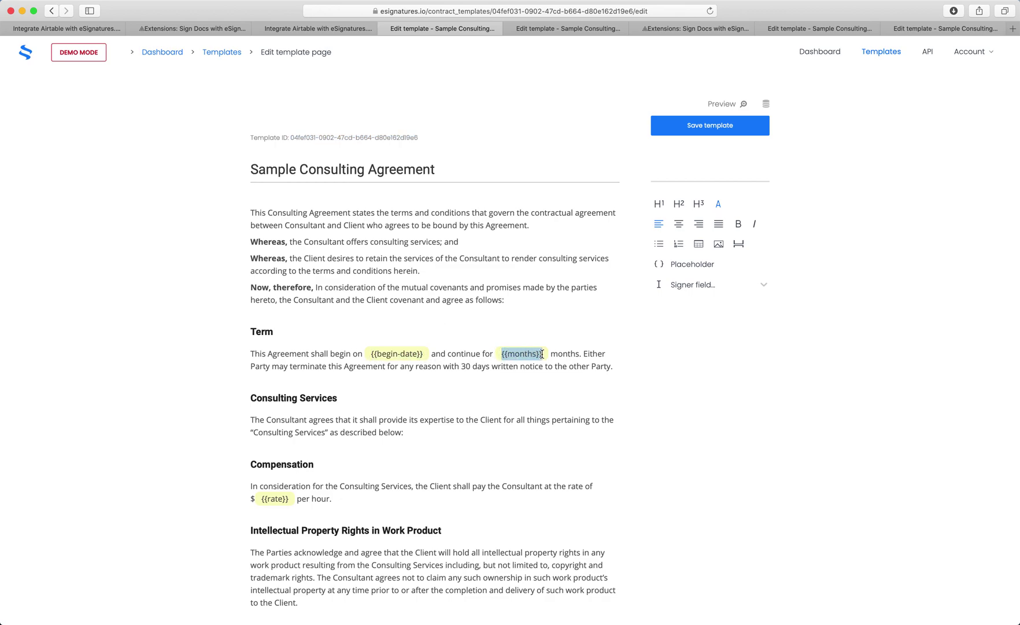
{"action": "left_click", "coordinate": [215, 29]}
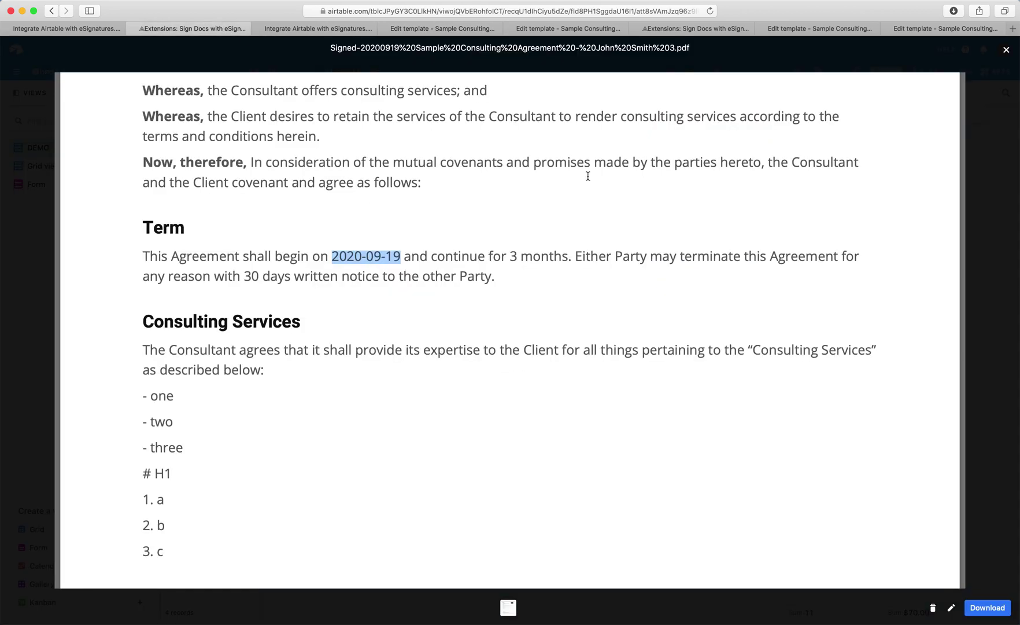
{"action": "left_click", "coordinate": [1006, 50]}
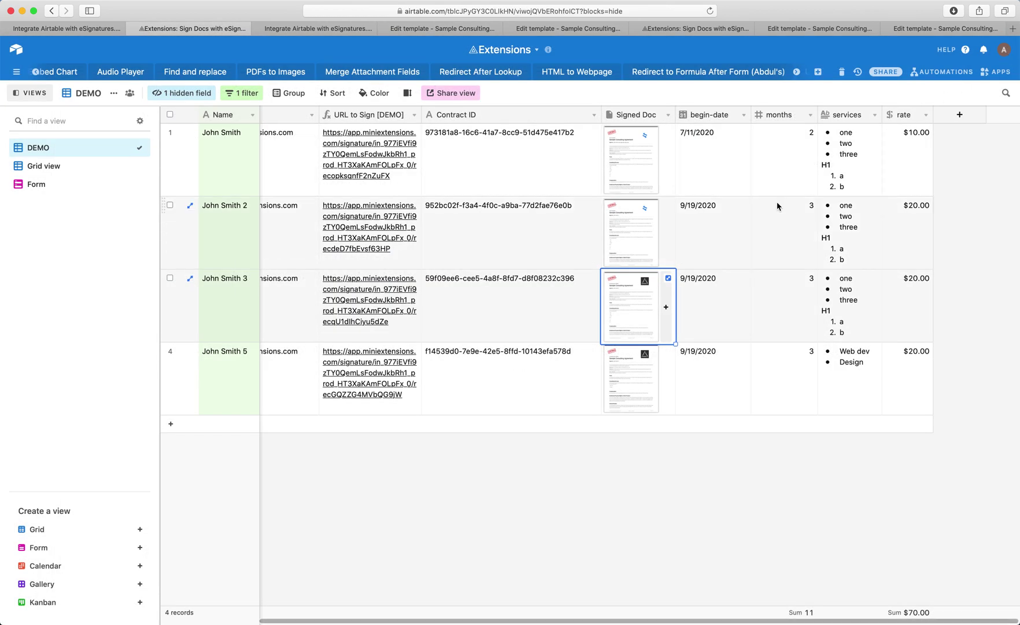
Step: Add begin-date, months and rate as custom fields in the miniExtensions setup
{"action": "left_click", "coordinate": [338, 29]}
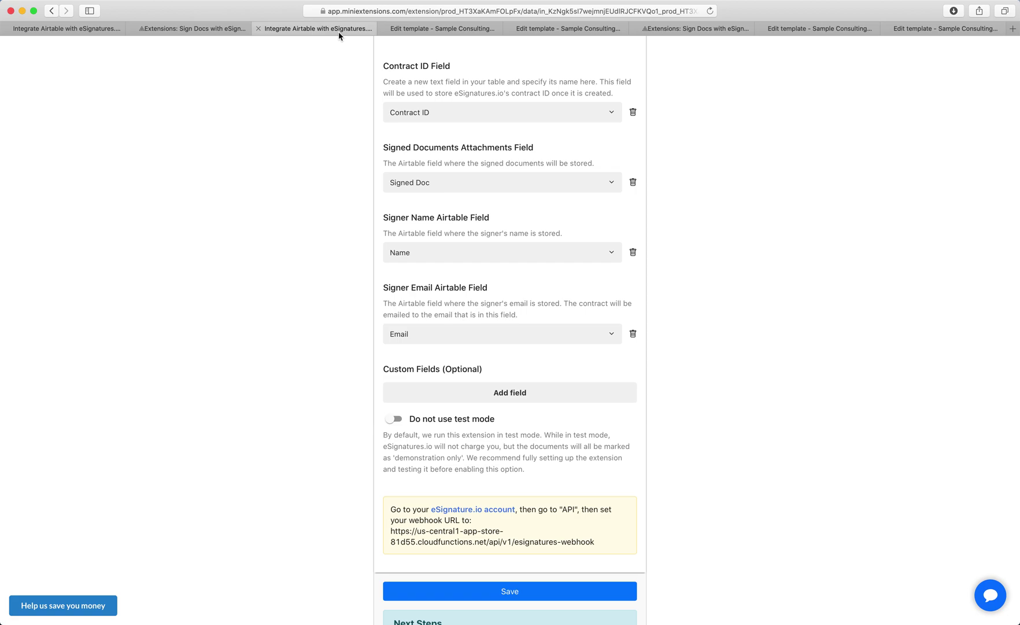
{"action": "left_click", "coordinate": [489, 392]}
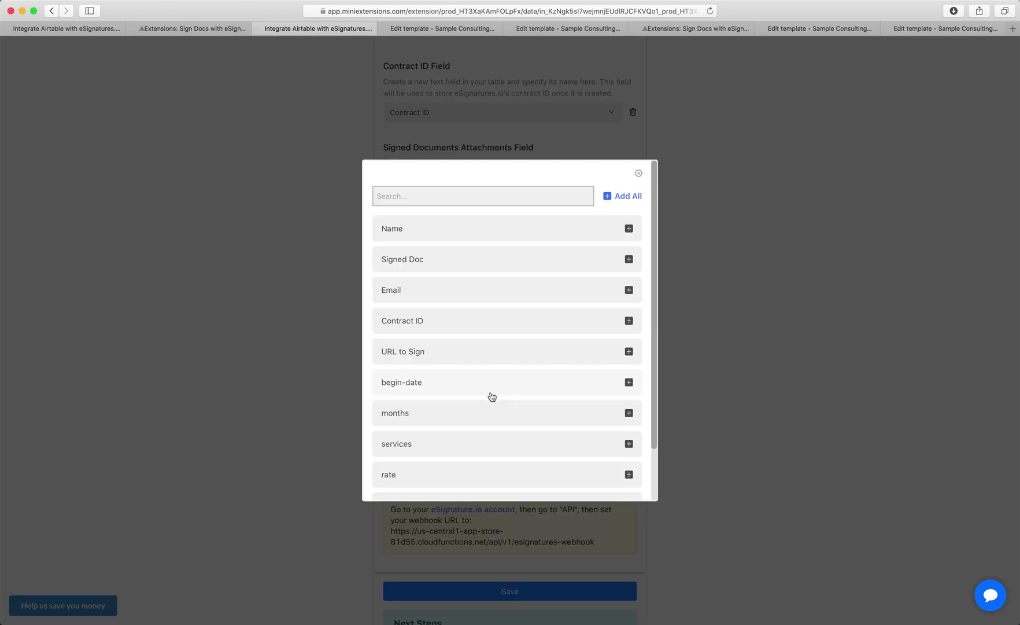
{"action": "left_click", "coordinate": [452, 390]}
{"action": "left_click", "coordinate": [428, 387]}
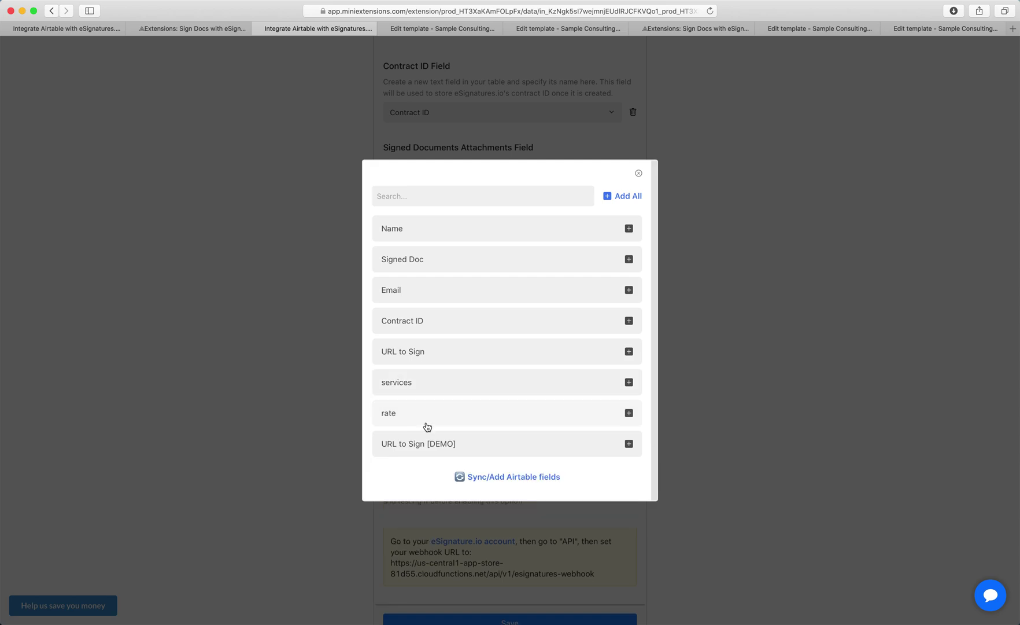
{"action": "left_click", "coordinate": [423, 425]}
{"action": "left_click", "coordinate": [341, 429]}
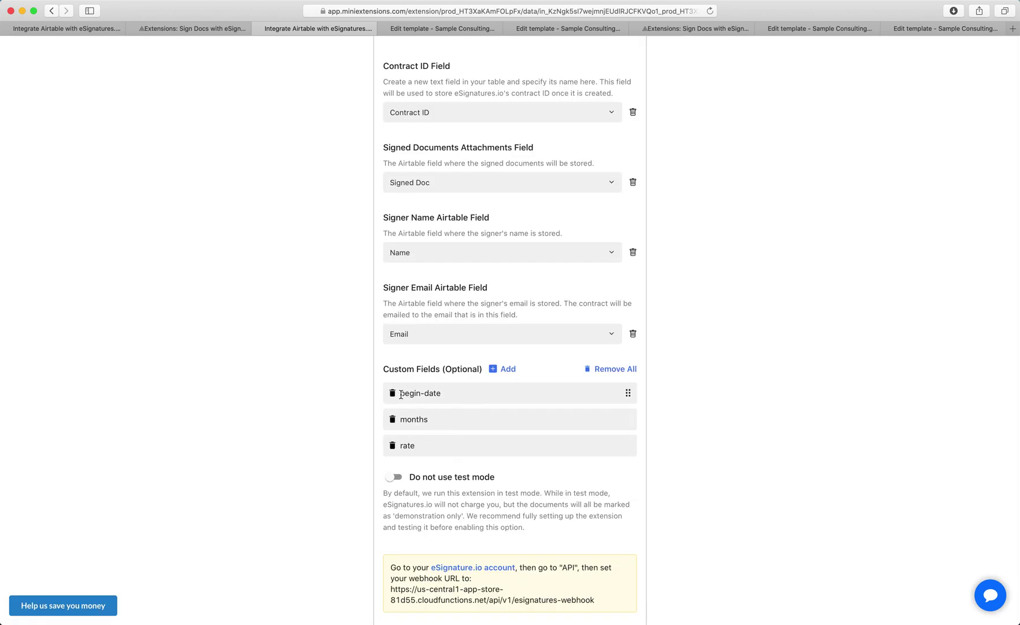
{"action": "left_click", "coordinate": [451, 29]}
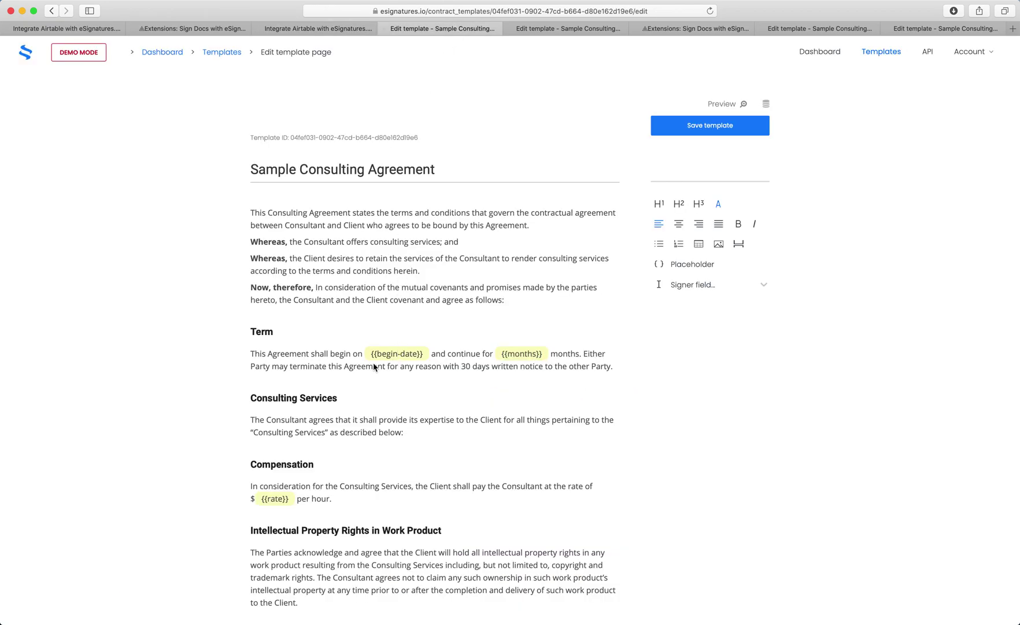
Step: Replace the Term paragraph's start-date placeholder with {{begin-date}}, copied from Airtable's column name
{"action": "left_click_drag", "start_coordinate": [377, 354], "coordinate": [420, 360]}
{"action": "left_click", "coordinate": [223, 27]}
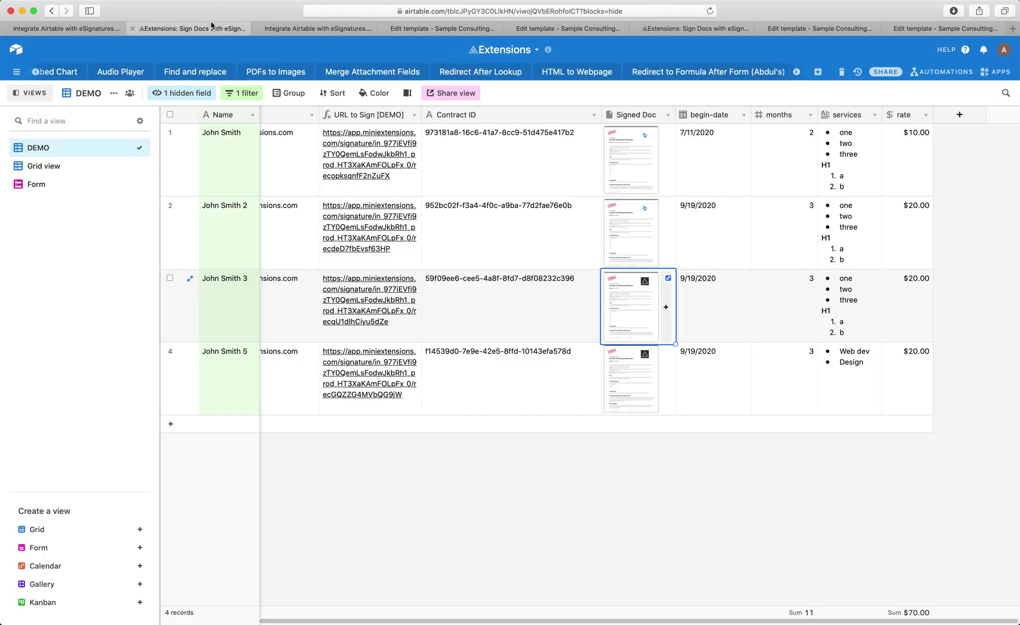
{"action": "double_click", "coordinate": [714, 114]}
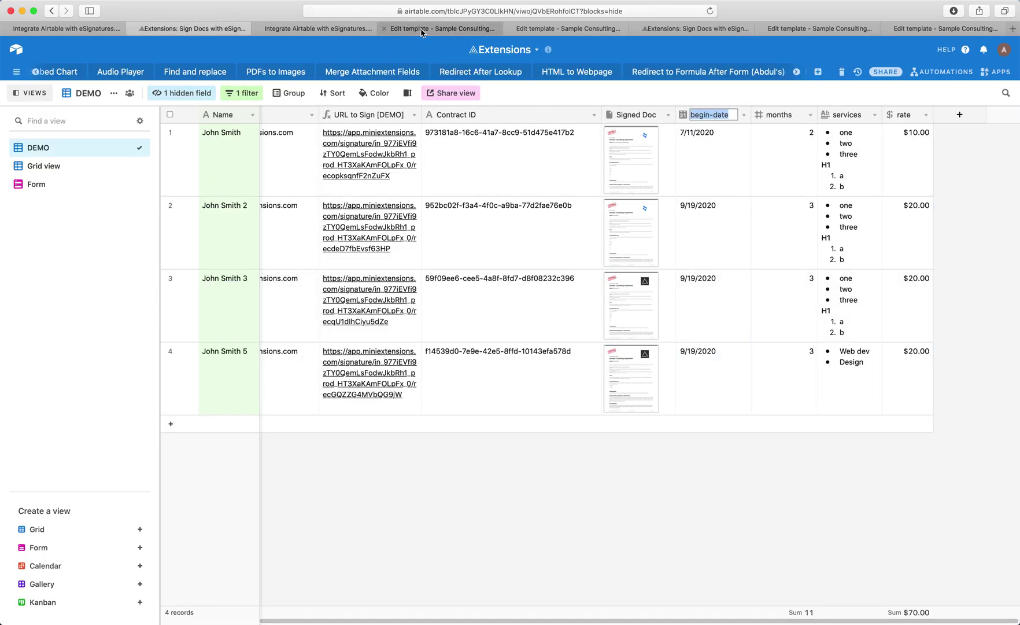
{"action": "left_click", "coordinate": [441, 27]}
{"action": "key", "text": "BackSpace"}
{"action": "key", "text": "BackSpace"}
{"action": "key", "text": "BackSpace"}
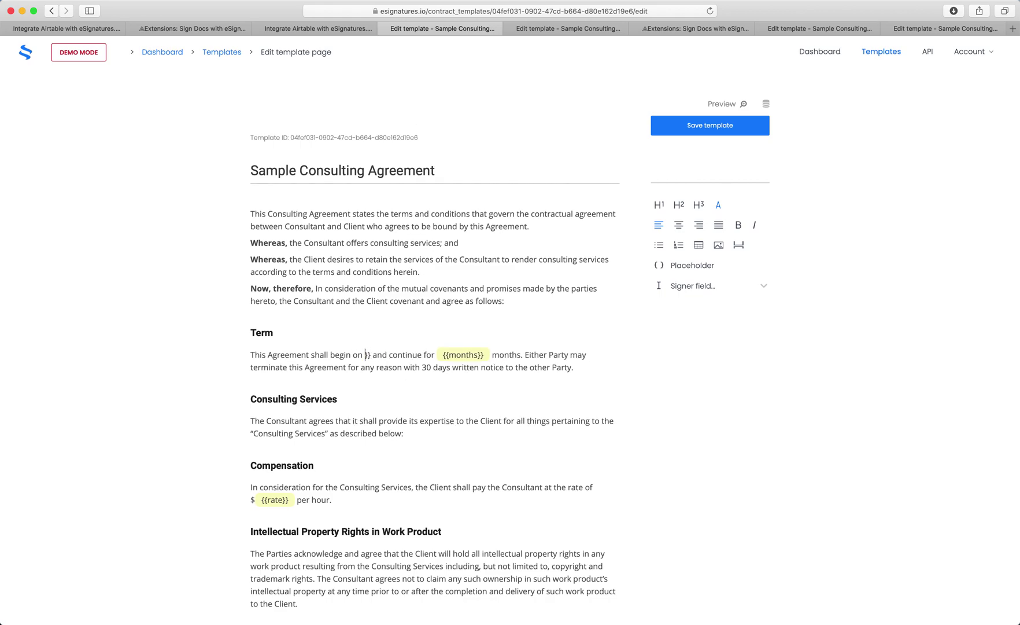
{"action": "key", "text": "BackSpace"}
{"action": "key", "text": "BackSpace"}
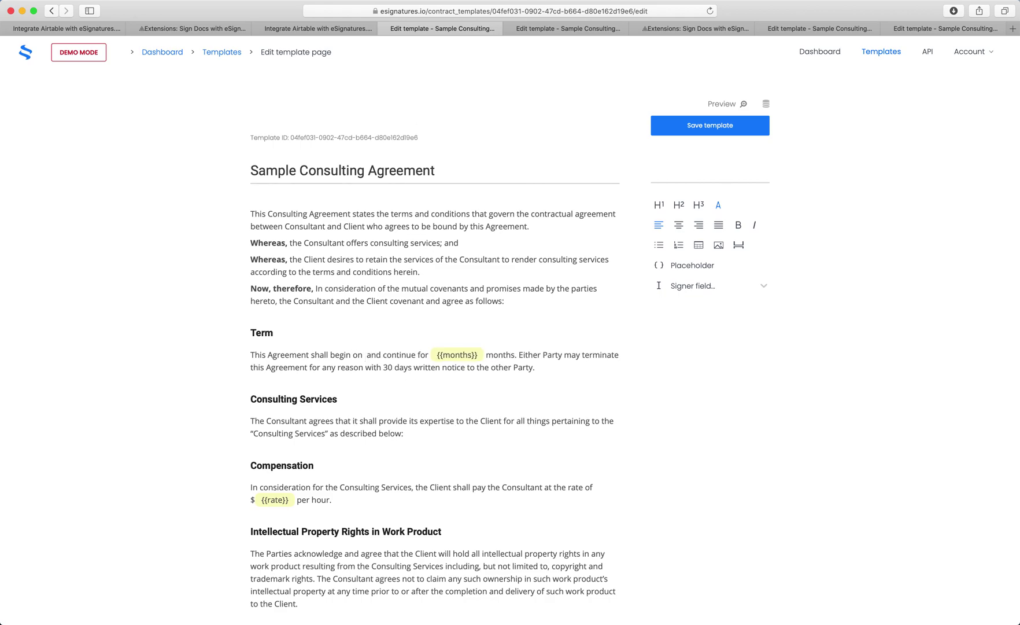
{"action": "type", "text": "{{begin-date"}
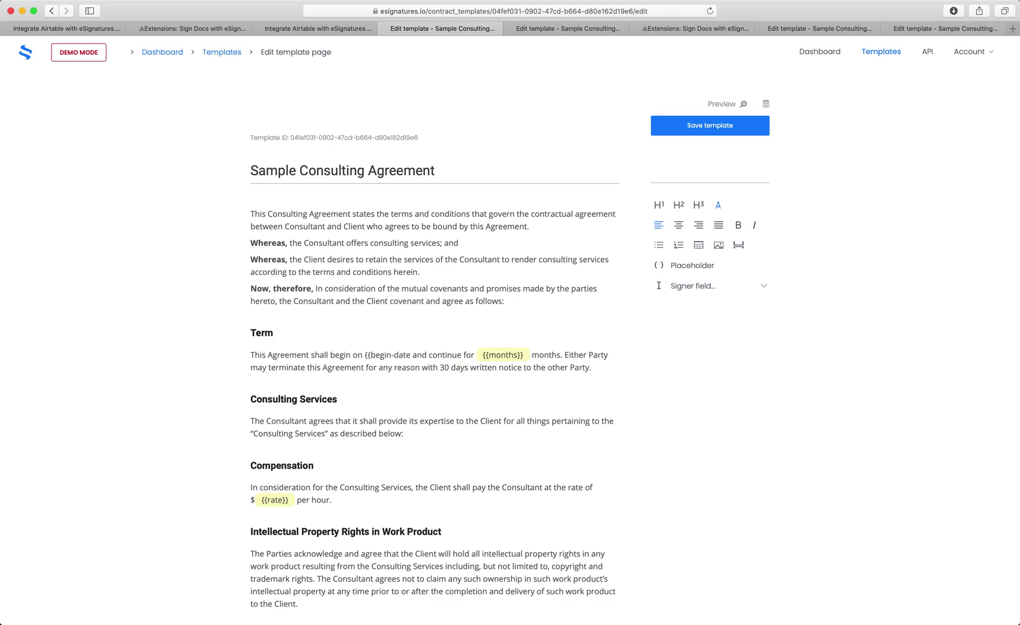
{"action": "type", "text": "}}"}
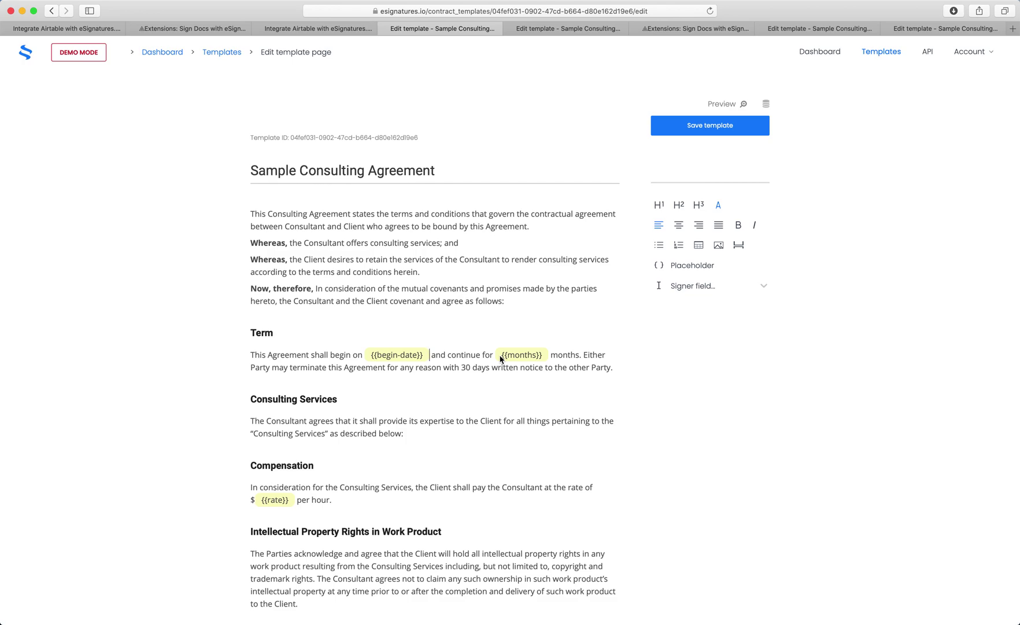
{"action": "left_click", "coordinate": [321, 29]}
Step: Save the miniExtensions setup with its begin-date, months and rate custom fields
{"action": "scroll", "coordinate": [465, 241], "scroll_direction": "down", "scroll_amount": 3}
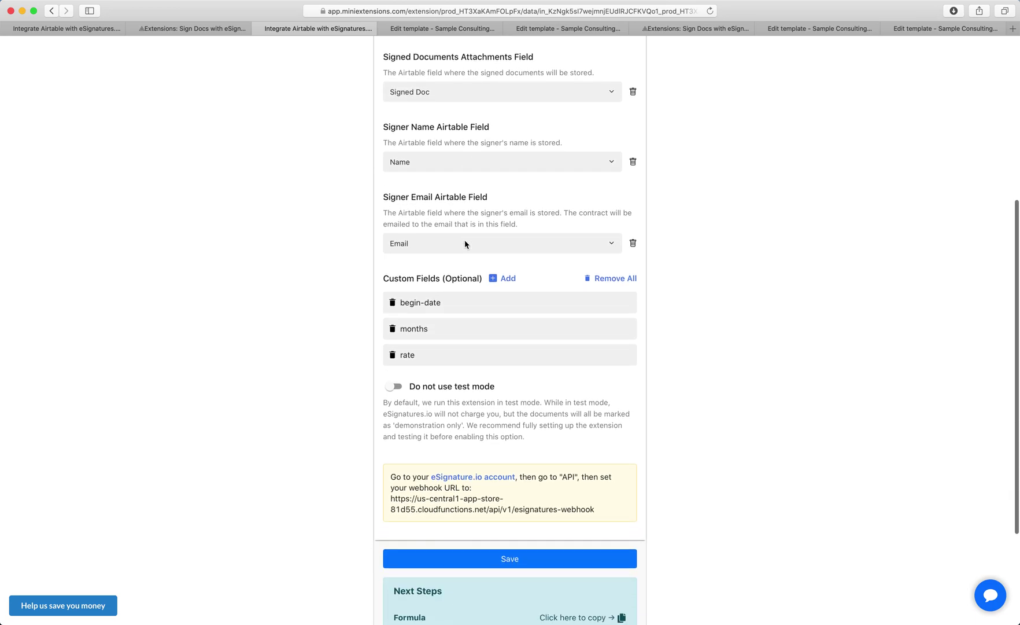
{"action": "scroll", "coordinate": [465, 243], "scroll_direction": "down", "scroll_amount": 1}
{"action": "left_click", "coordinate": [499, 523]}
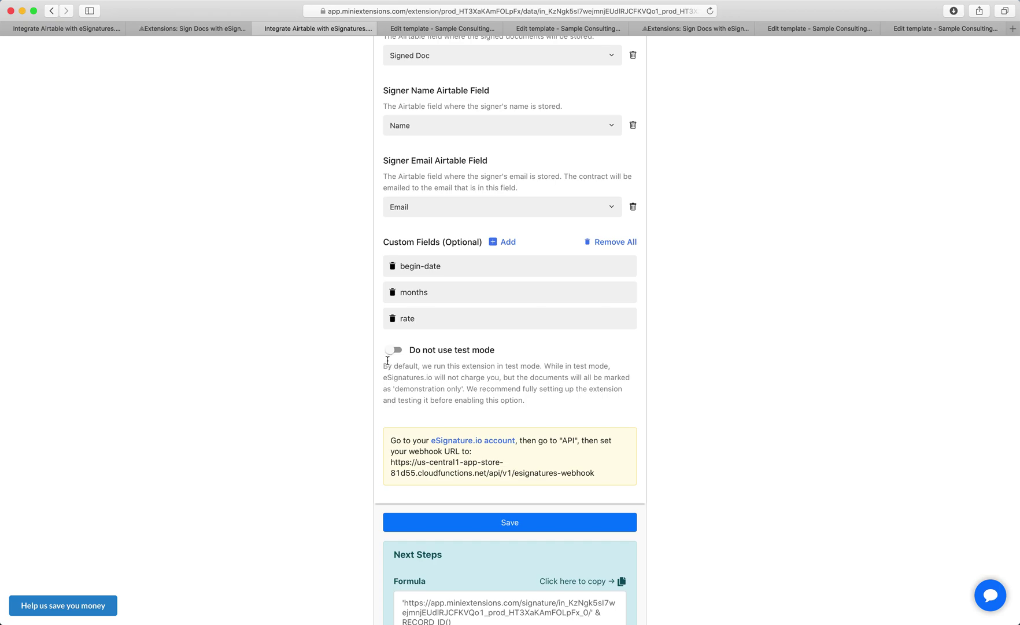
{"action": "left_click", "coordinate": [191, 28]}
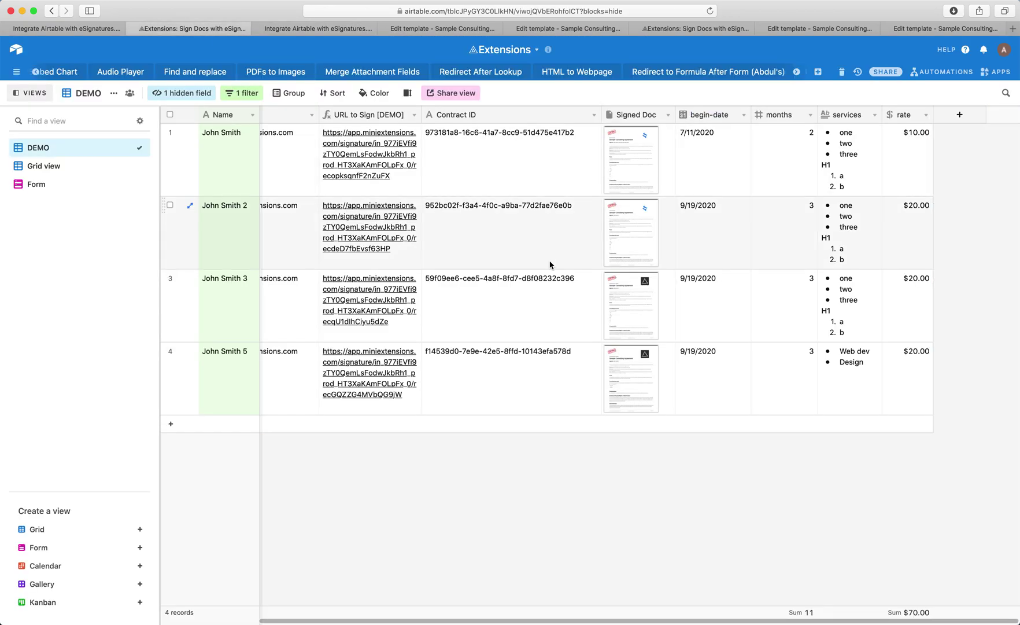
{"action": "left_click", "coordinate": [628, 329]}
{"action": "left_click", "coordinate": [606, 284]}
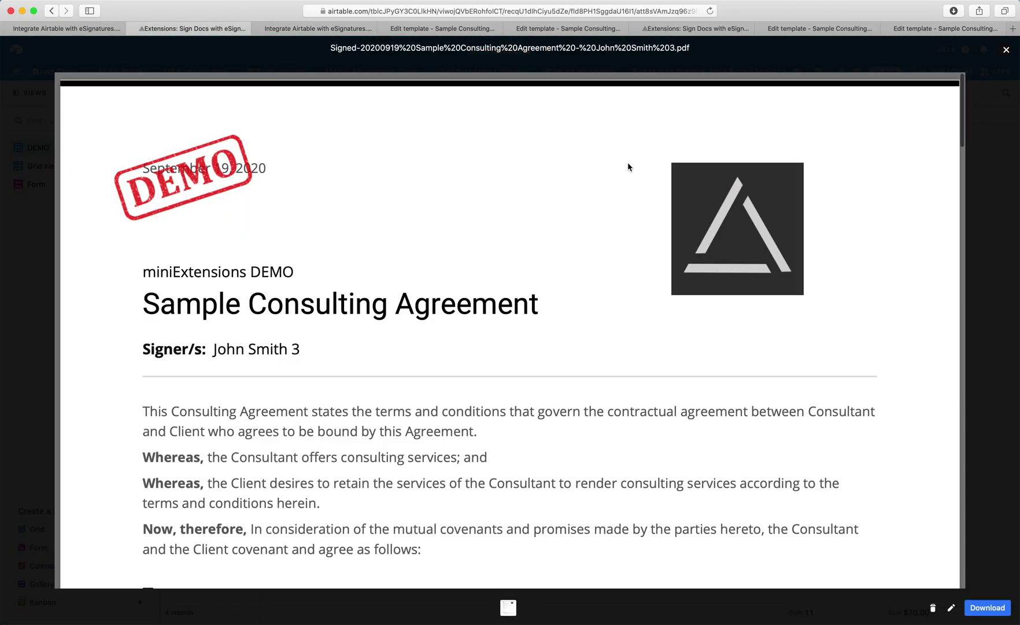
{"action": "left_click", "coordinate": [991, 194]}
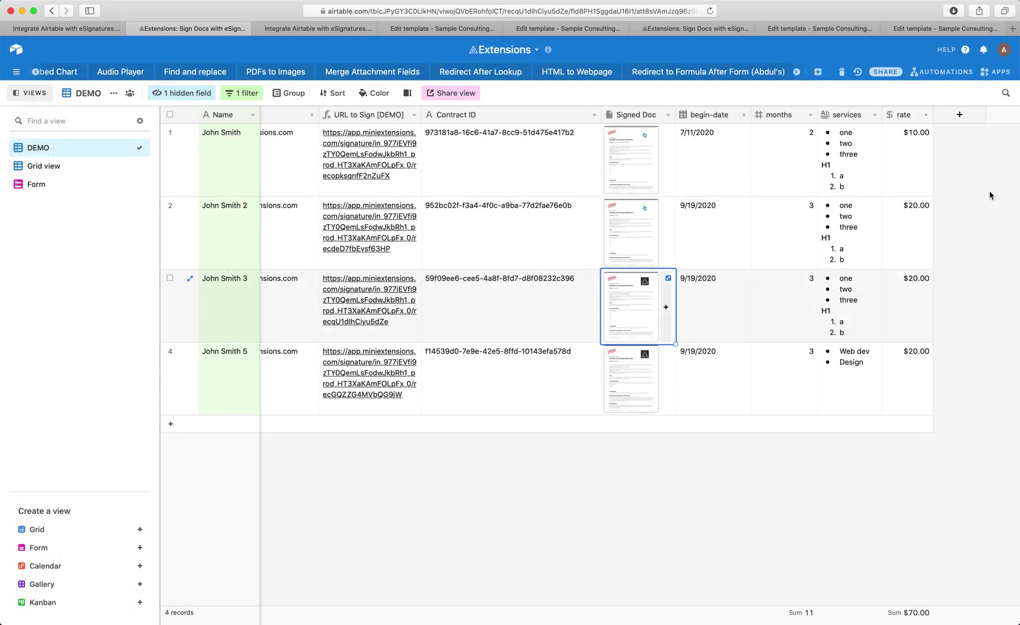
{"action": "left_click", "coordinate": [313, 29]}
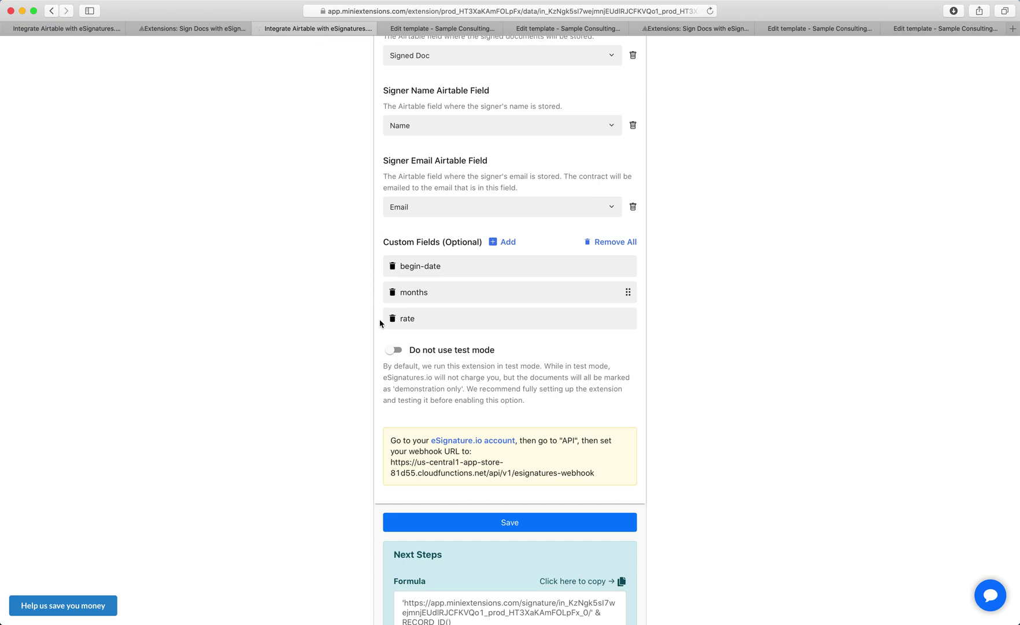
Step: Leave test mode on and select the eSignatures webhook URL from the setup instructions to copy it
{"action": "left_click", "coordinate": [396, 354]}
{"action": "left_click", "coordinate": [396, 353]}
{"action": "left_click_drag", "start_coordinate": [391, 461], "coordinate": [601, 480]}
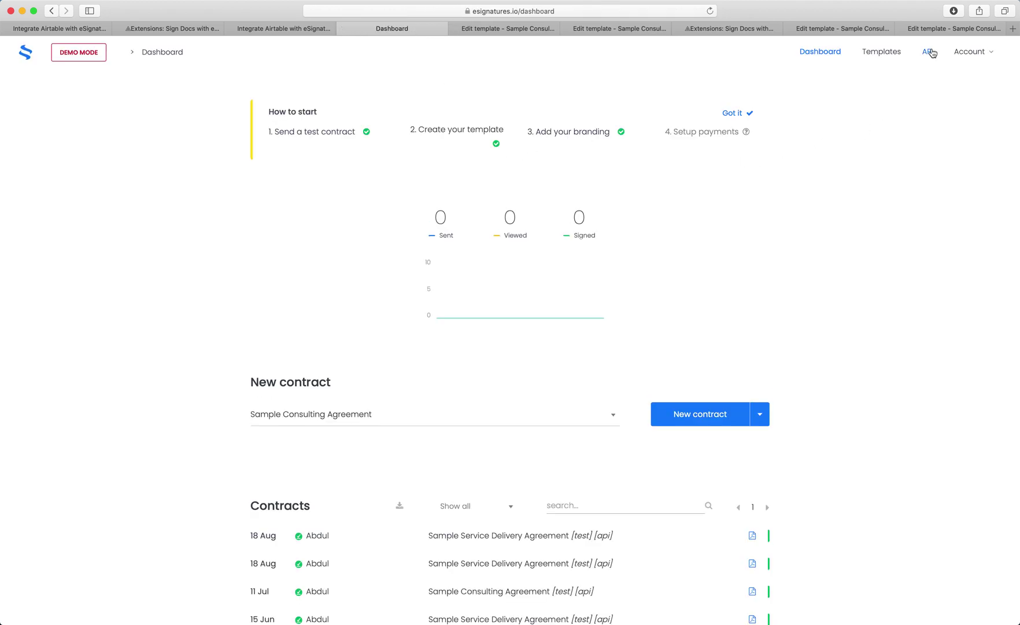
Step: Paste the miniExtensions webhook URL into the eSignatures.io API webhook endpoint and update the settings
{"action": "left_click", "coordinate": [929, 52]}
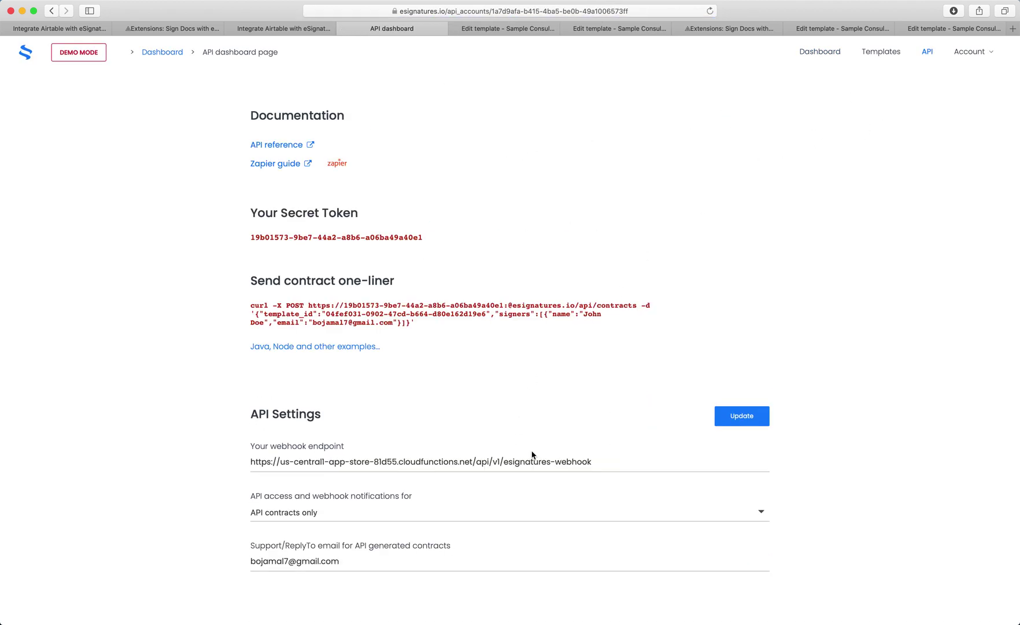
{"action": "double_click", "coordinate": [532, 461]}
{"action": "left_click", "coordinate": [532, 461]}
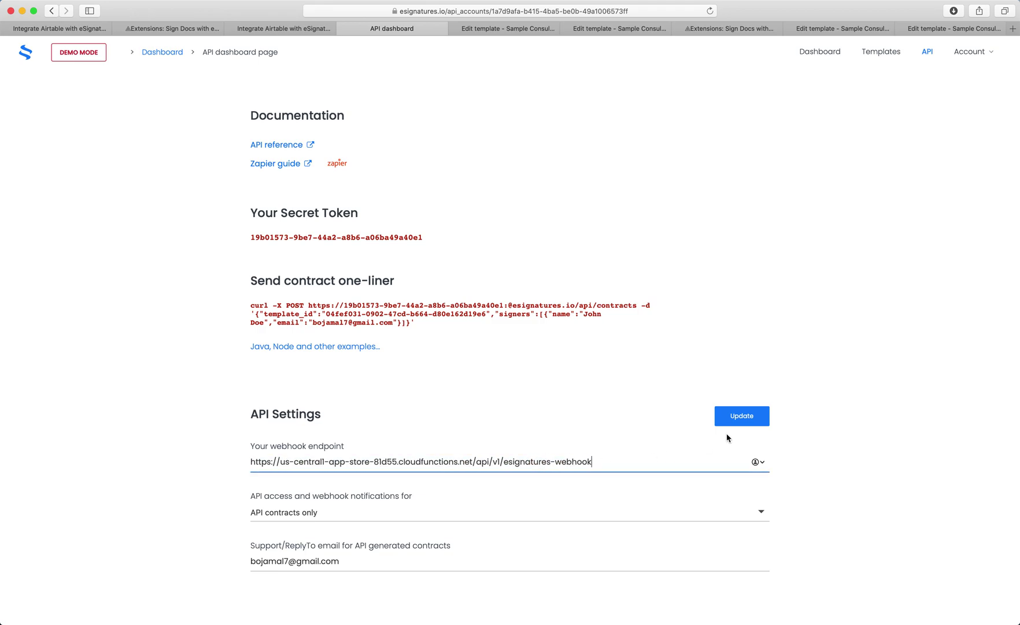
{"action": "left_click", "coordinate": [746, 424]}
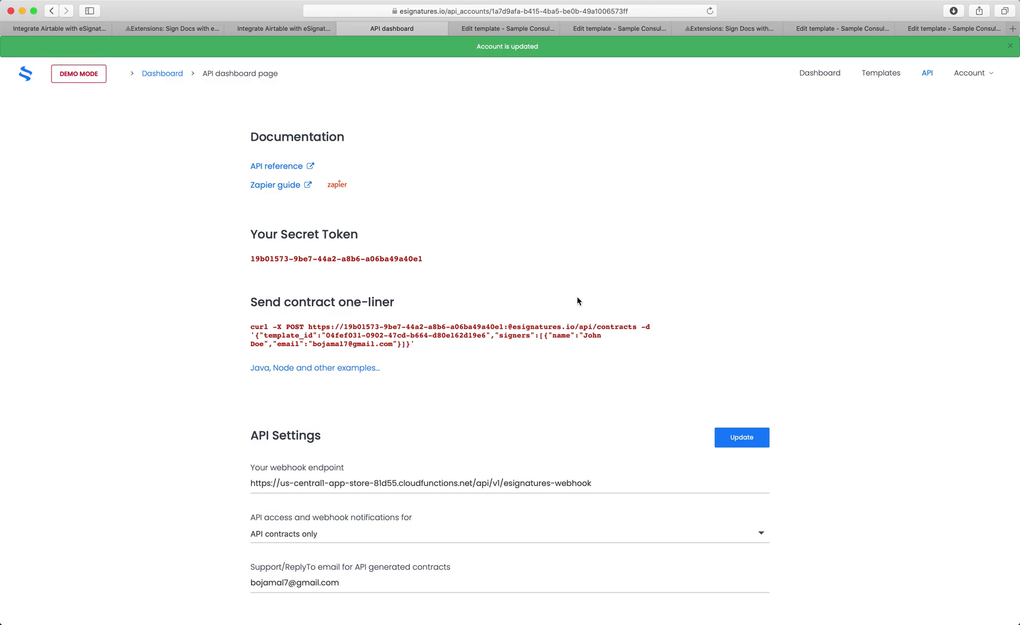
{"action": "left_click", "coordinate": [343, 29]}
Step: Re-save the miniExtensions settings and copy the signing-URL formula before returning to the Airtable base
{"action": "left_click", "coordinate": [333, 29]}
{"action": "scroll", "coordinate": [472, 377], "scroll_direction": "down", "scroll_amount": 3}
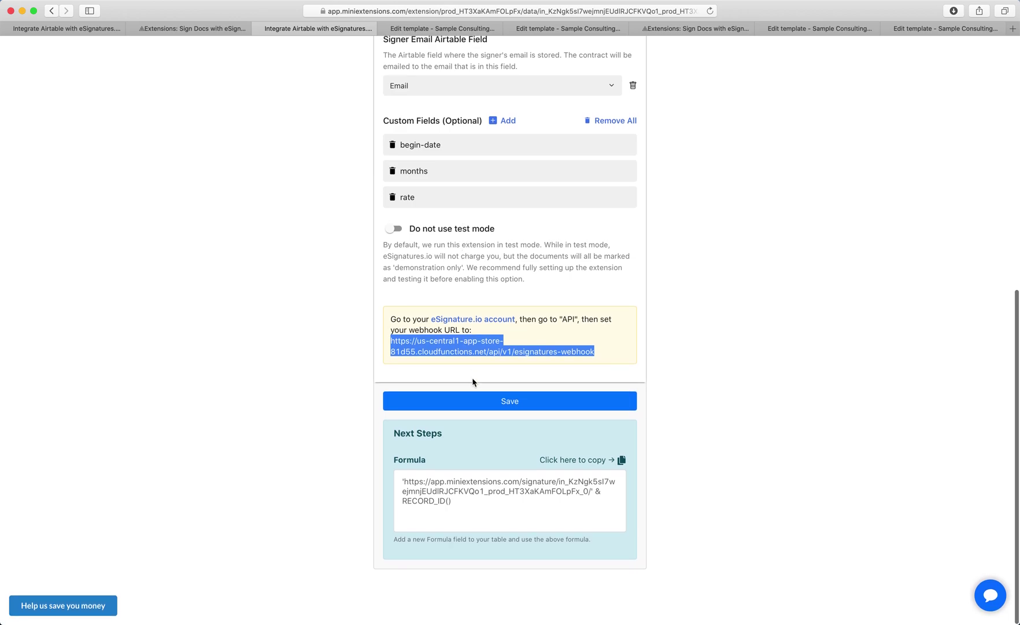
{"action": "left_click", "coordinate": [474, 401]}
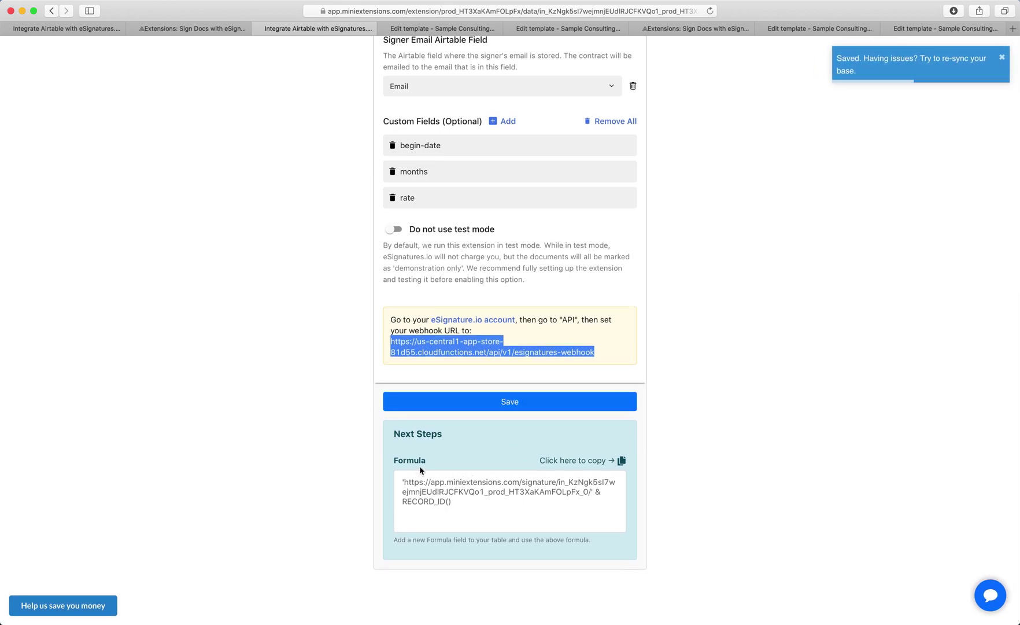
{"action": "left_click", "coordinate": [577, 462]}
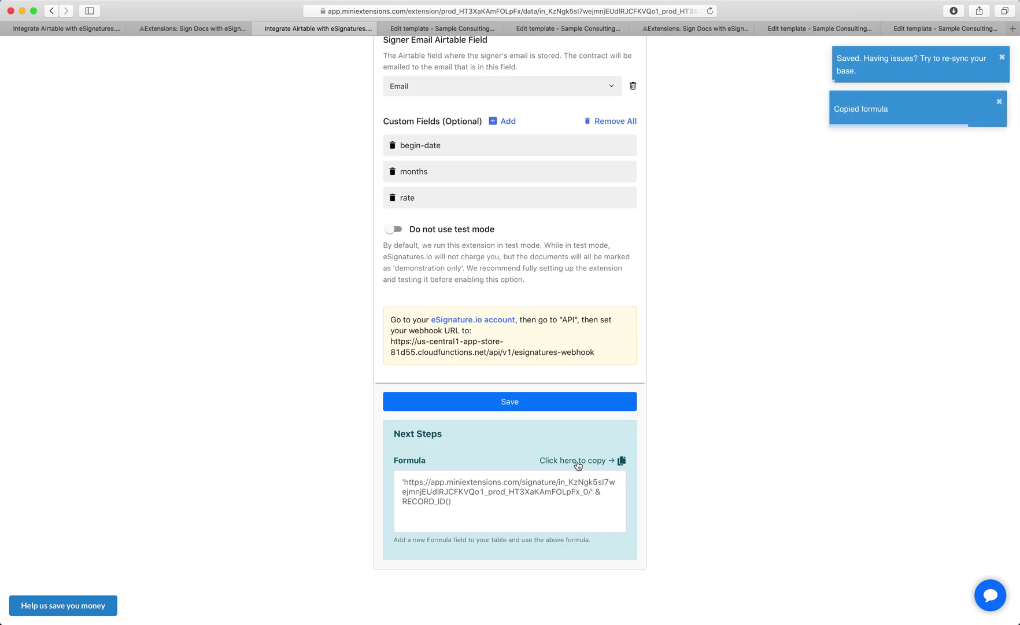
{"action": "left_click", "coordinate": [213, 29]}
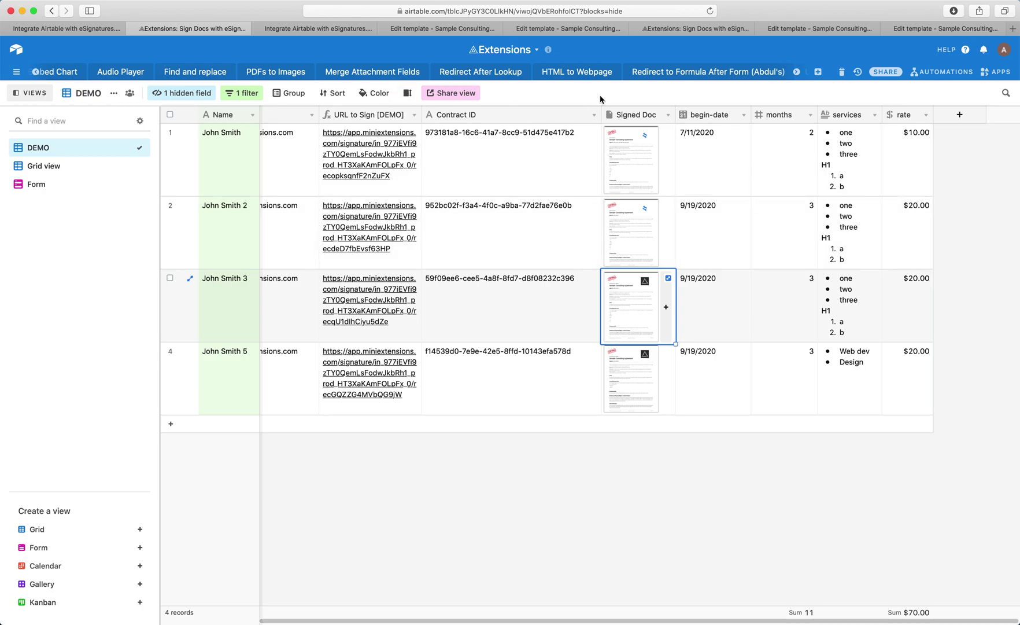
{"action": "left_click", "coordinate": [959, 115]}
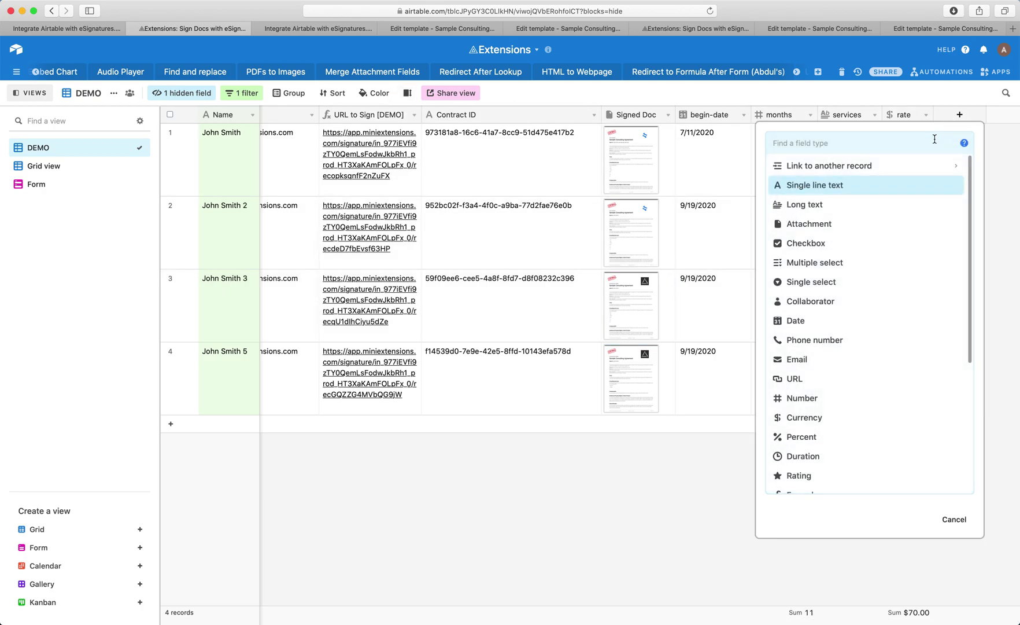
{"action": "type", "text": "form"}
{"action": "left_click", "coordinate": [804, 165]}
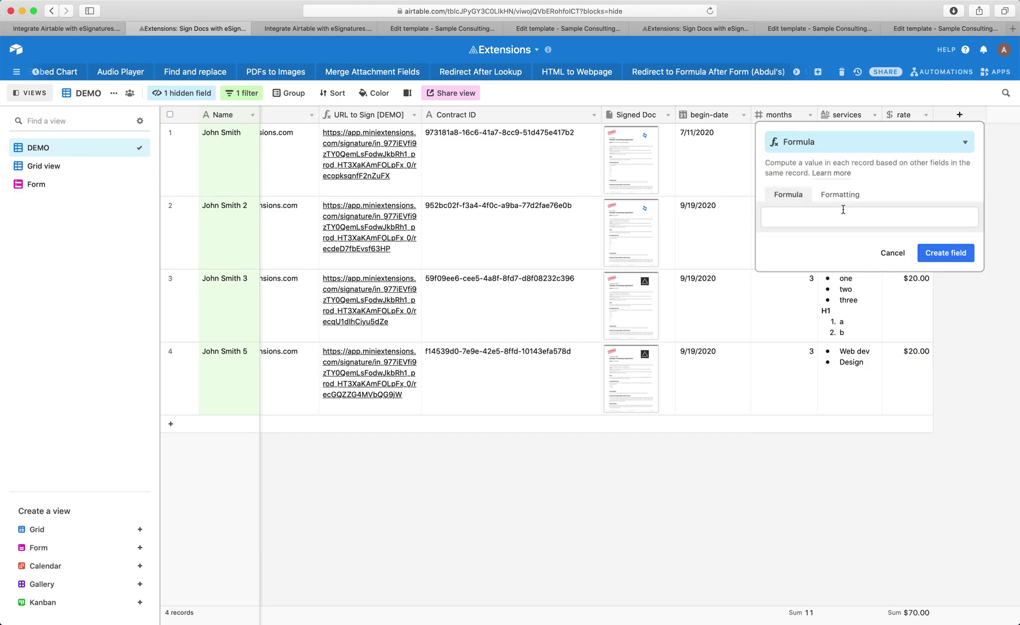
{"action": "key", "text": "super+v"}
{"action": "left_click", "coordinate": [987, 338]}
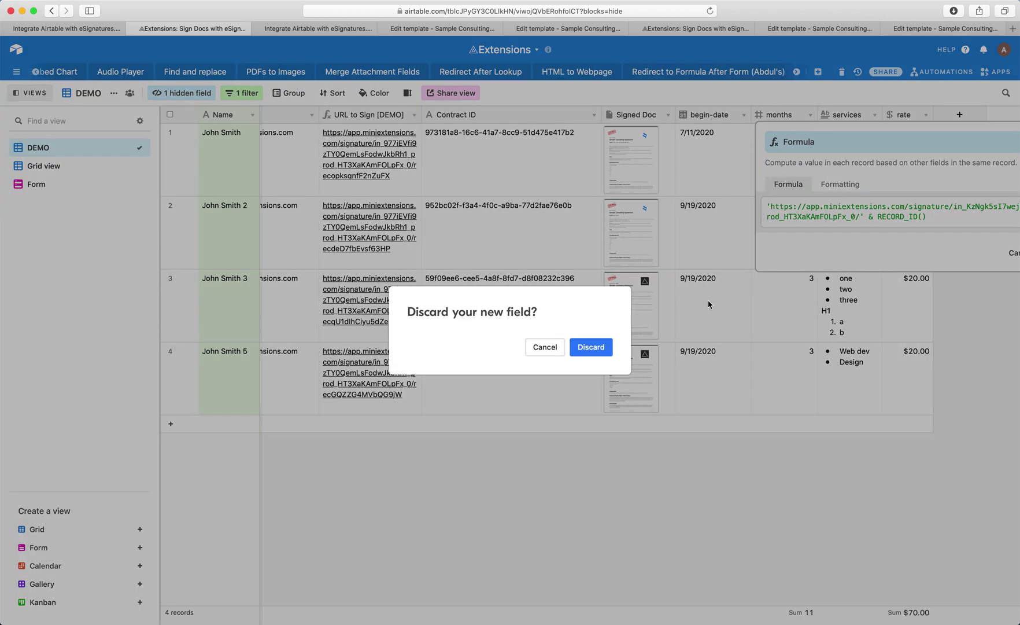
{"action": "left_click", "coordinate": [592, 350]}
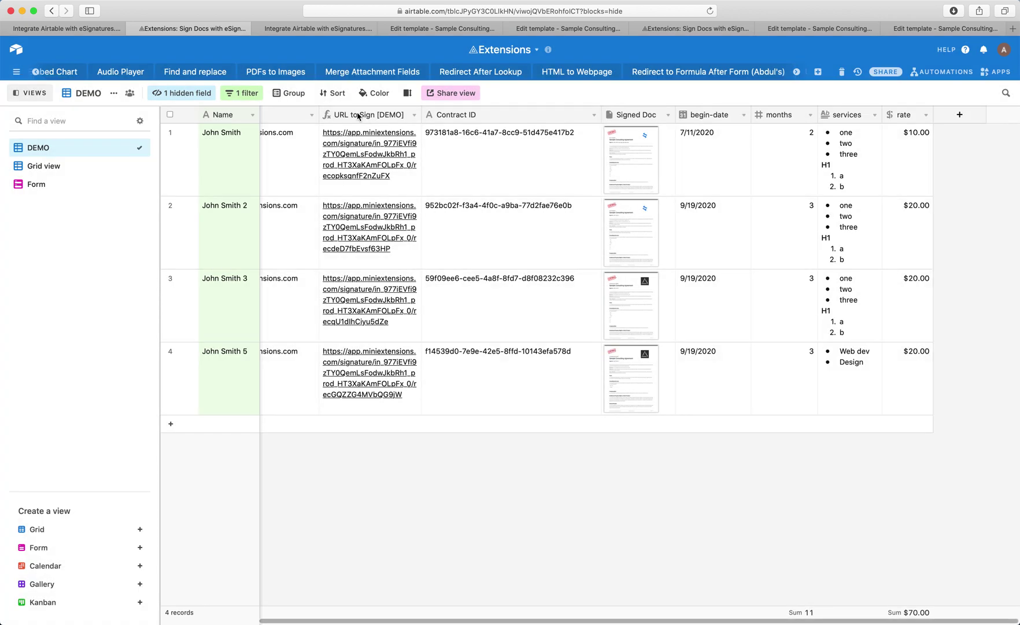
{"action": "double_click", "coordinate": [337, 114]}
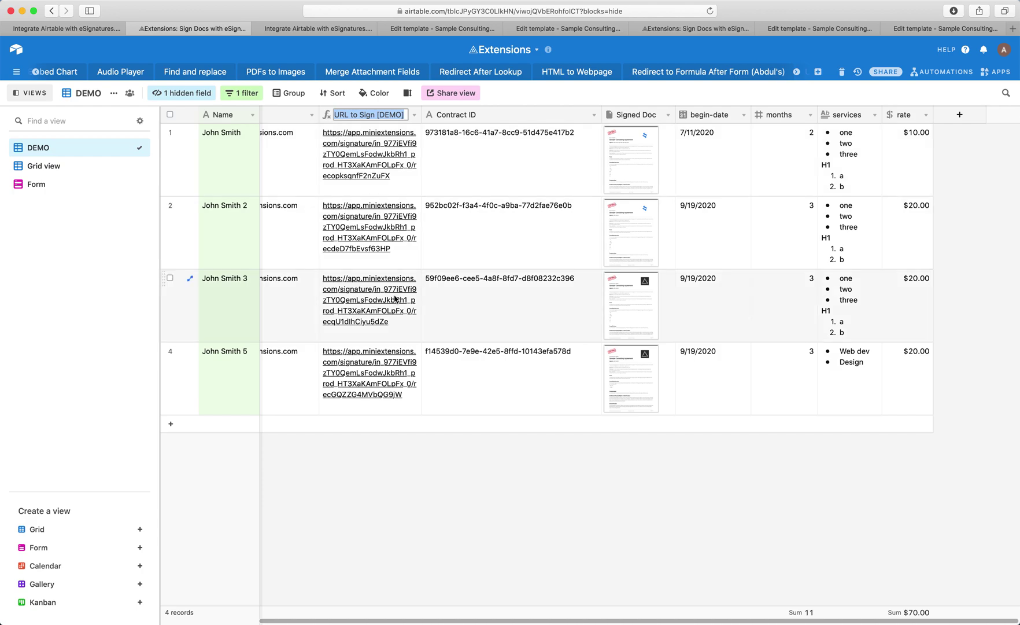
{"action": "scroll", "coordinate": [216, 394], "scroll_direction": "left", "scroll_amount": 4}
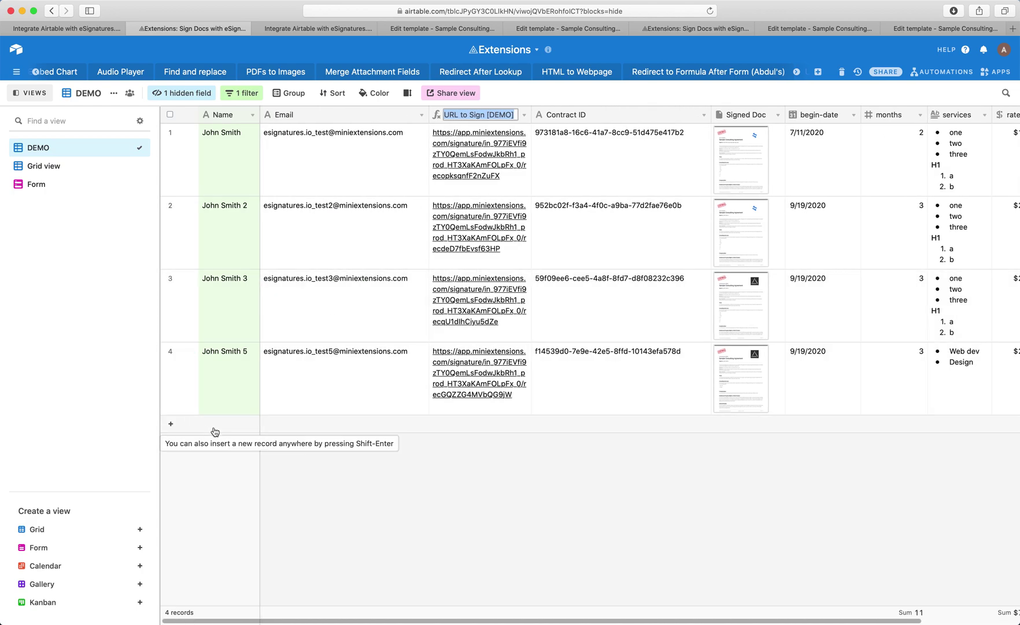
{"action": "left_click", "coordinate": [356, 485]}
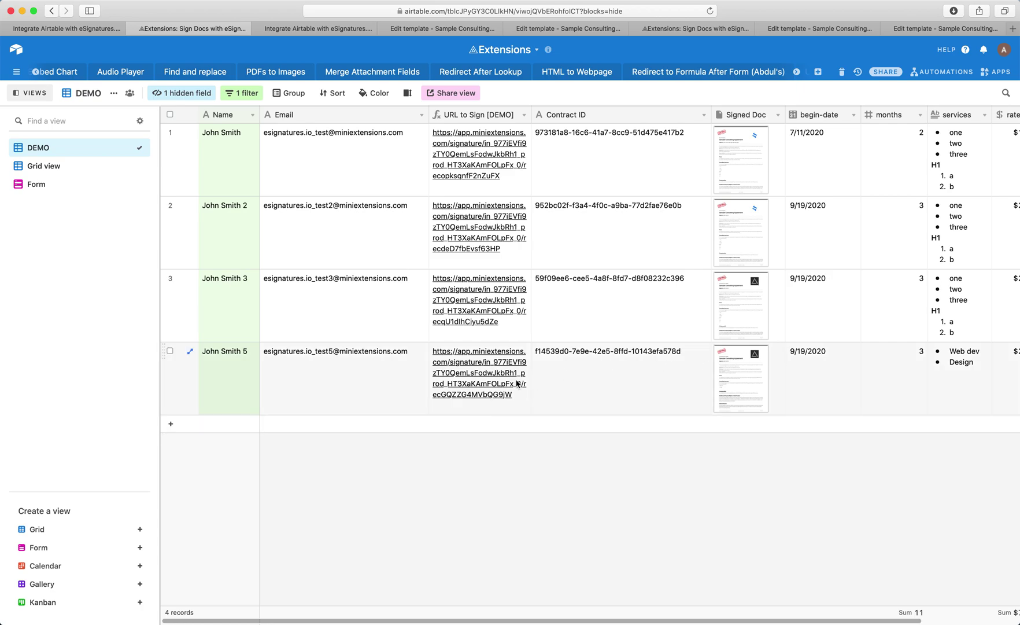
{"action": "left_click", "coordinate": [595, 370]}
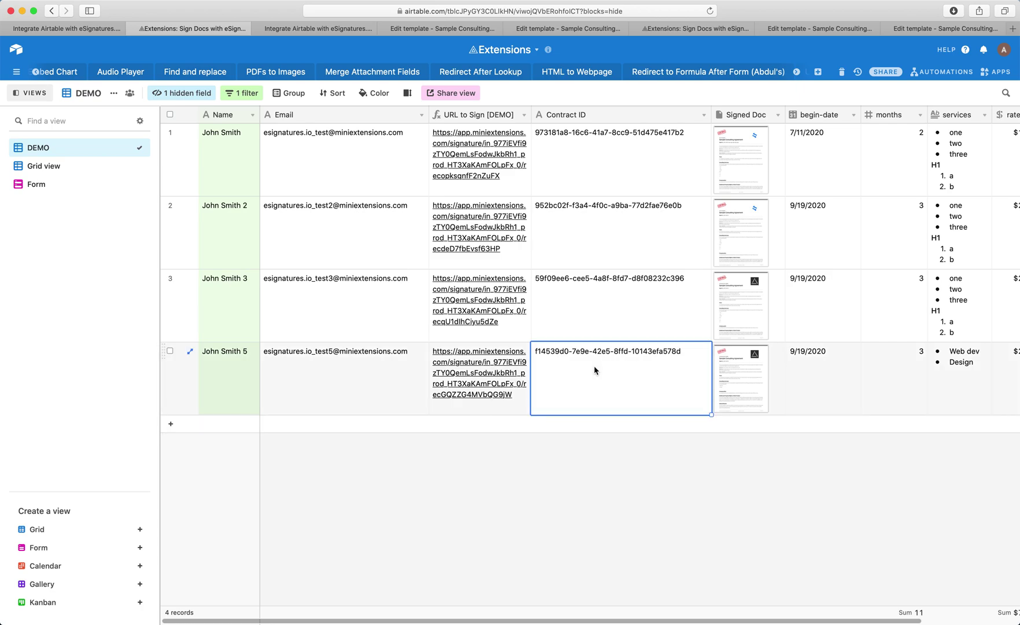
{"action": "left_click", "coordinate": [490, 373]}
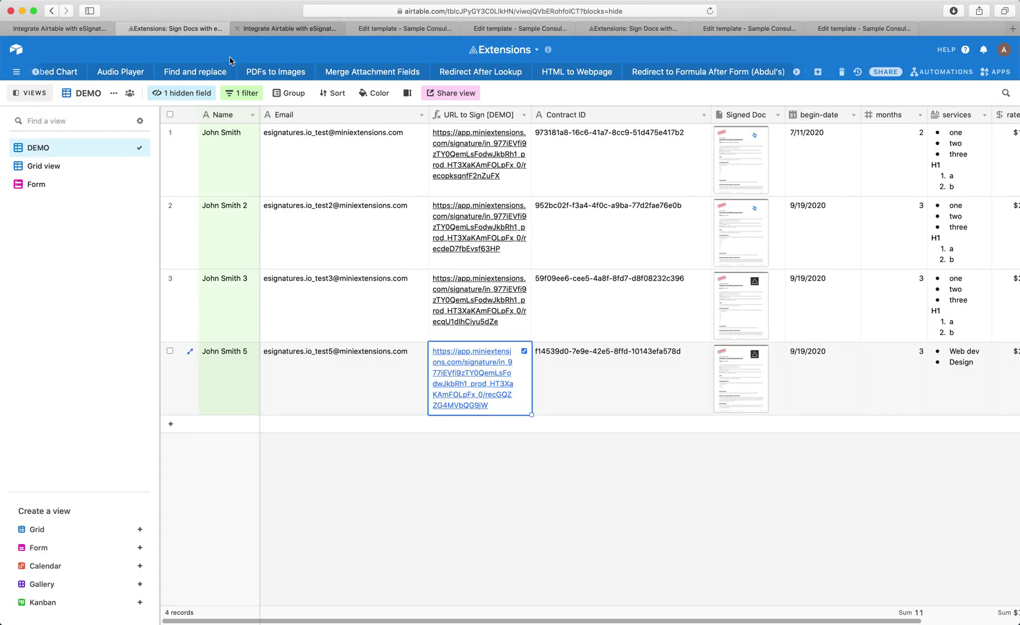
Step: Duplicate the fourth DEMO record so a copy appears in row 5
{"action": "right_click", "coordinate": [576, 378]}
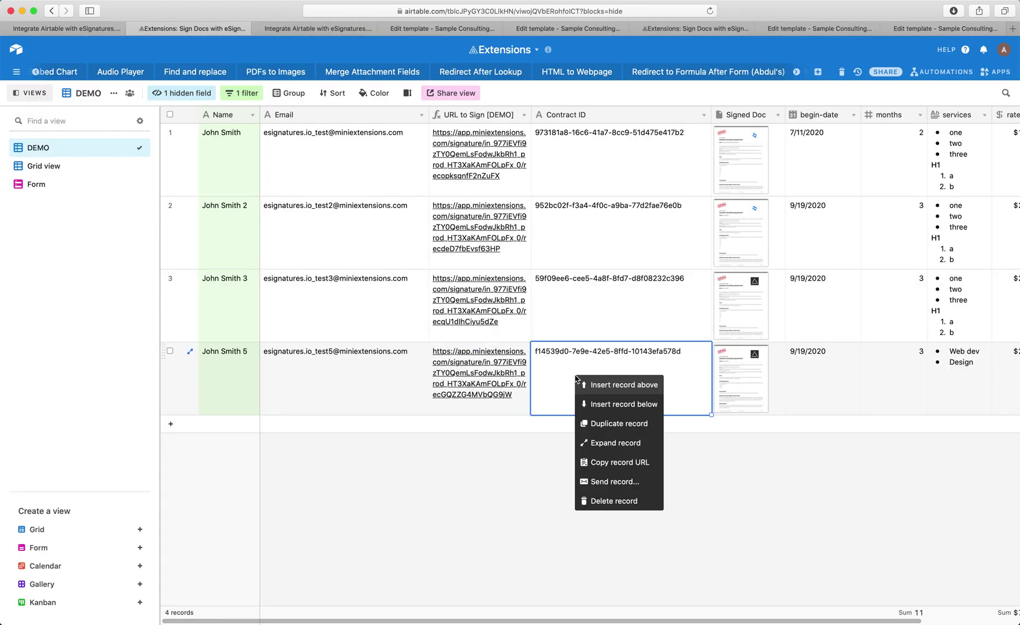
{"action": "left_click", "coordinate": [605, 424]}
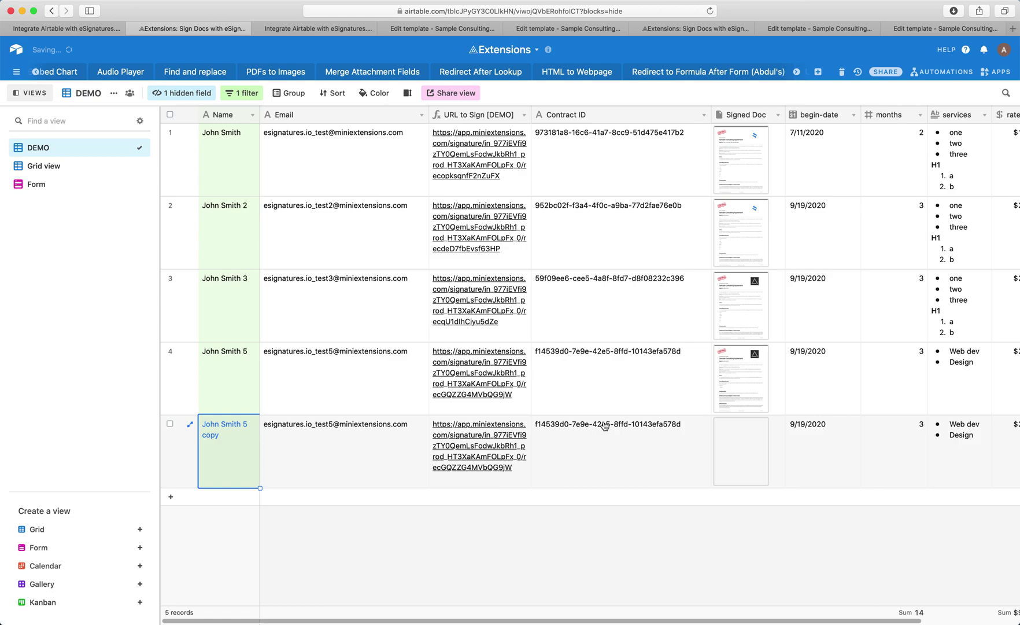
{"action": "left_click", "coordinate": [544, 433]}
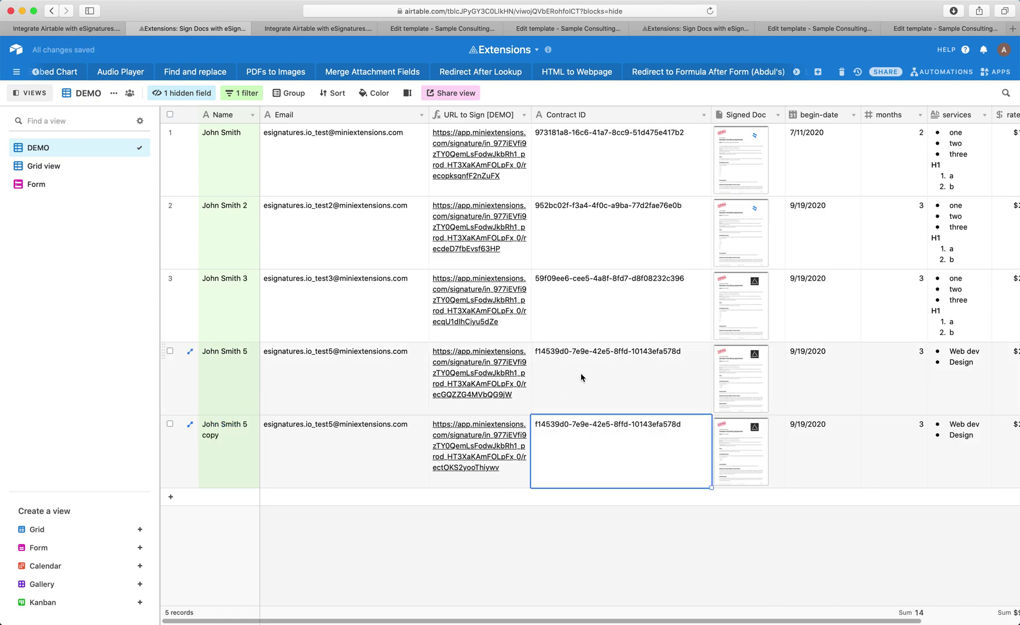
{"action": "left_click", "coordinate": [460, 461]}
{"action": "left_click", "coordinate": [459, 462]}
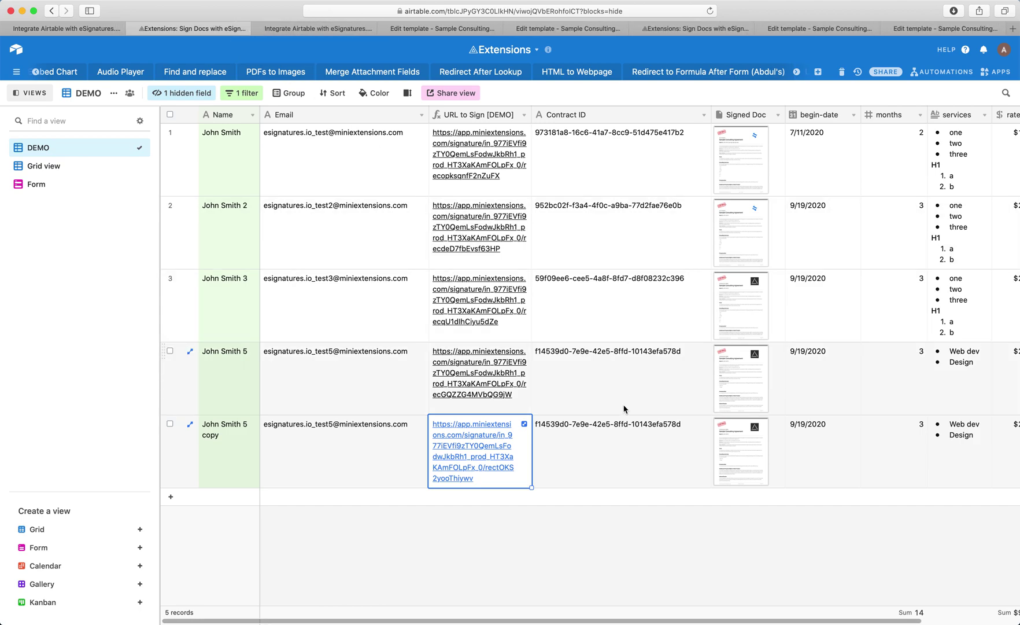
Step: Clear the duplicate's Contract ID and Signed Doc, then open its signing URL
{"action": "left_click", "coordinate": [633, 439]}
{"action": "key", "text": "BackSpace"}
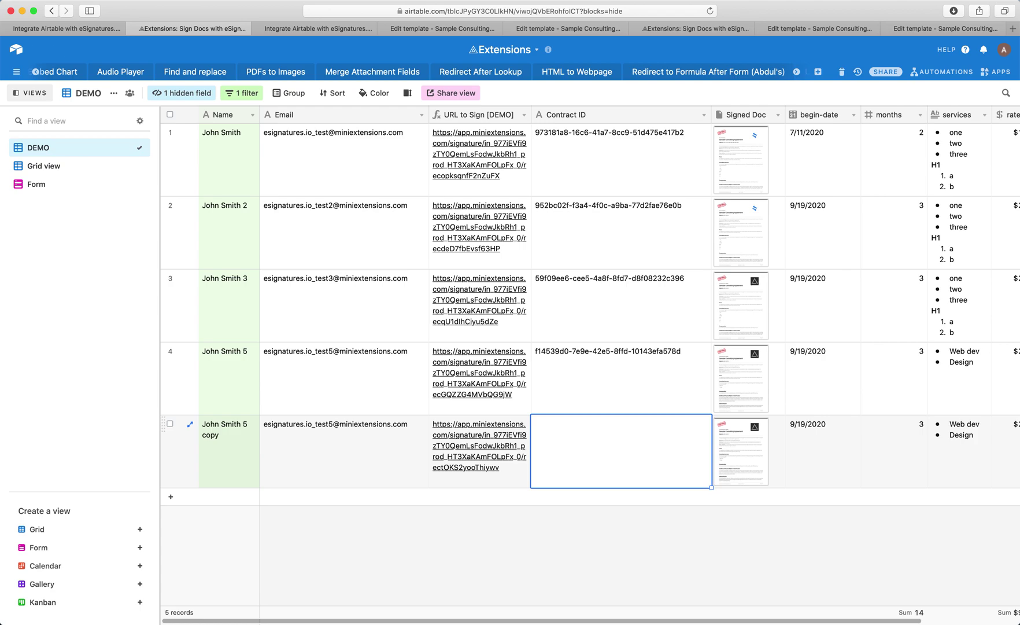
{"action": "left_click", "coordinate": [750, 471]}
{"action": "key", "text": "Delete"}
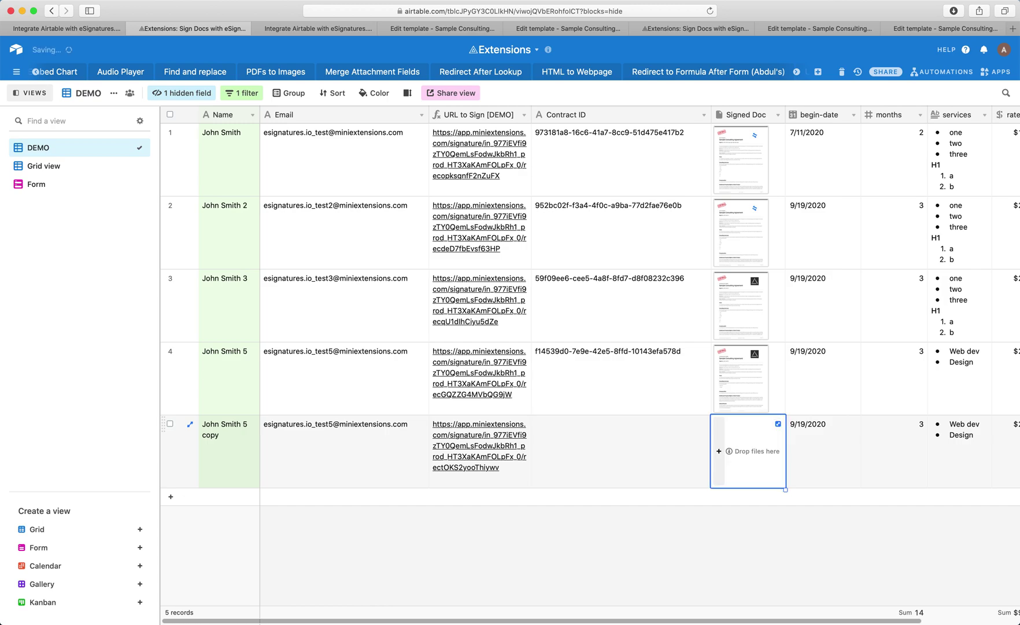
{"action": "left_click", "coordinate": [681, 531]}
{"action": "left_click", "coordinate": [485, 445]}
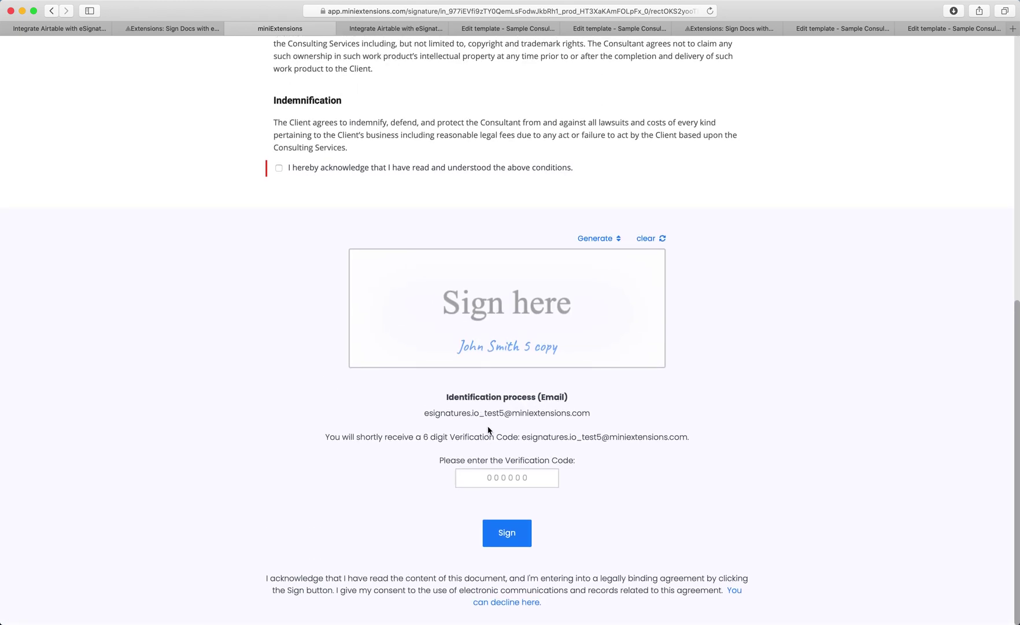
Step: Sign the duplicate's contract with a drawn signature, the verification code and the ticked acknowledgement
{"action": "left_click_drag", "start_coordinate": [426, 328], "coordinate": [586, 294]}
{"action": "left_click", "coordinate": [503, 480]}
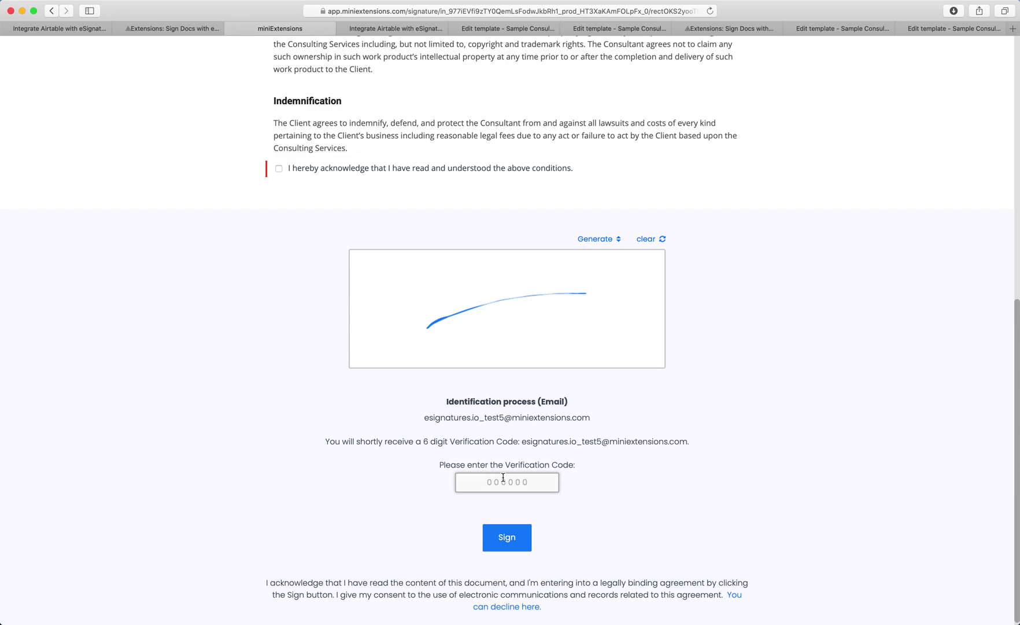
{"action": "key", "text": "Return"}
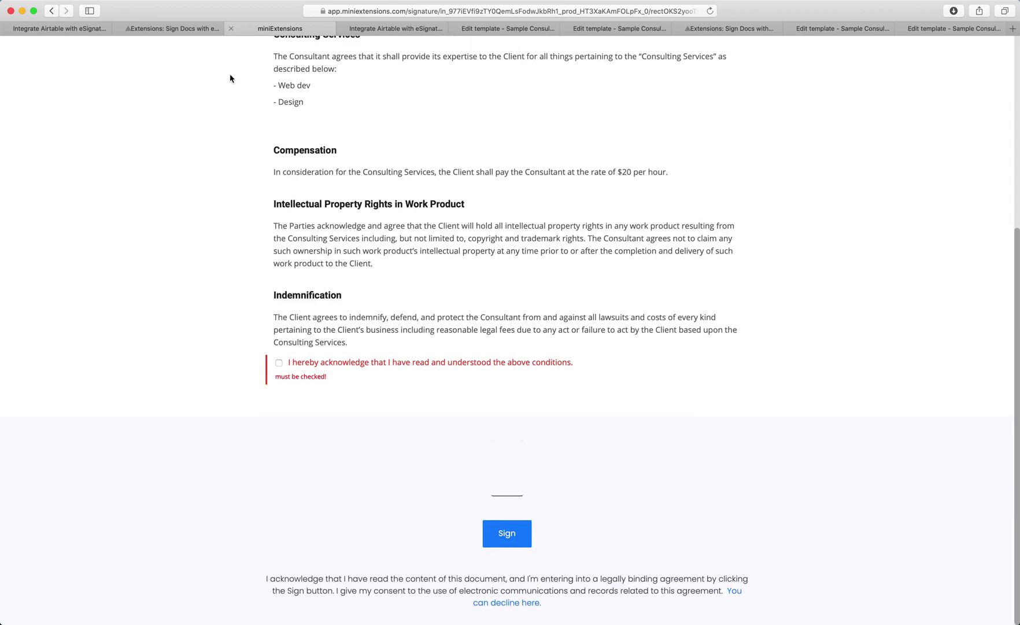
{"action": "left_click", "coordinate": [279, 362]}
{"action": "scroll", "coordinate": [285, 370], "scroll_direction": "down", "scroll_amount": 1}
{"action": "left_click", "coordinate": [527, 522]}
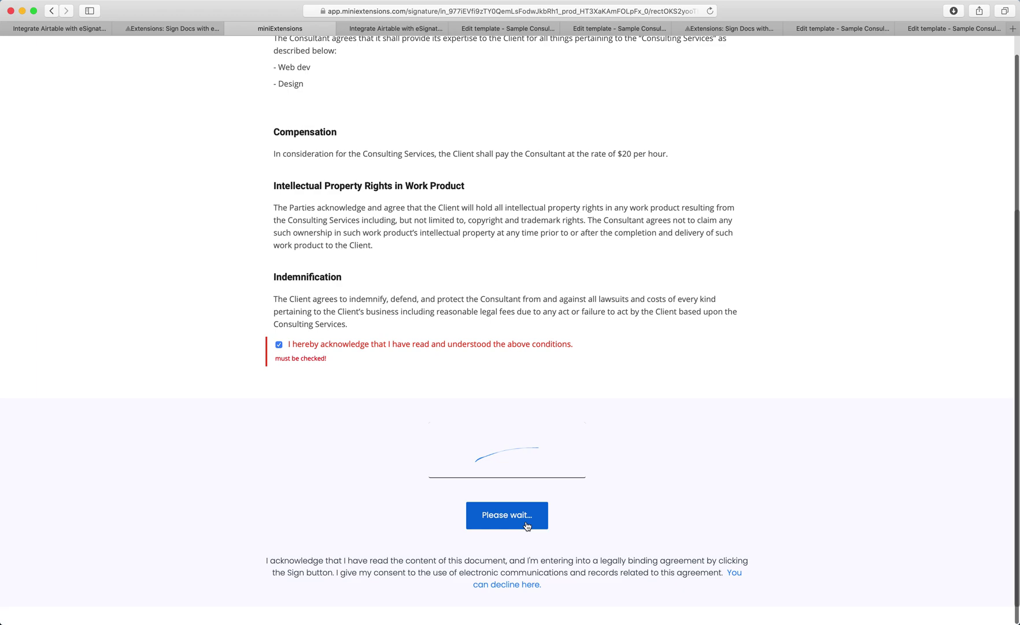
{"action": "left_click", "coordinate": [168, 28]}
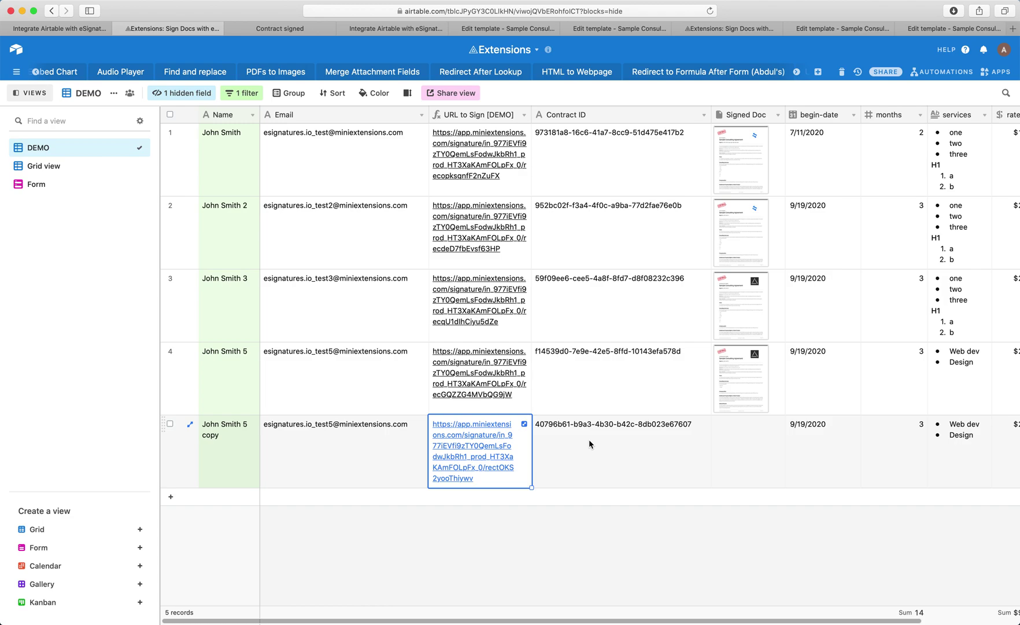
Step: Inspect row 5's new Contract ID and its Signed Doc cell
{"action": "left_click", "coordinate": [589, 443]}
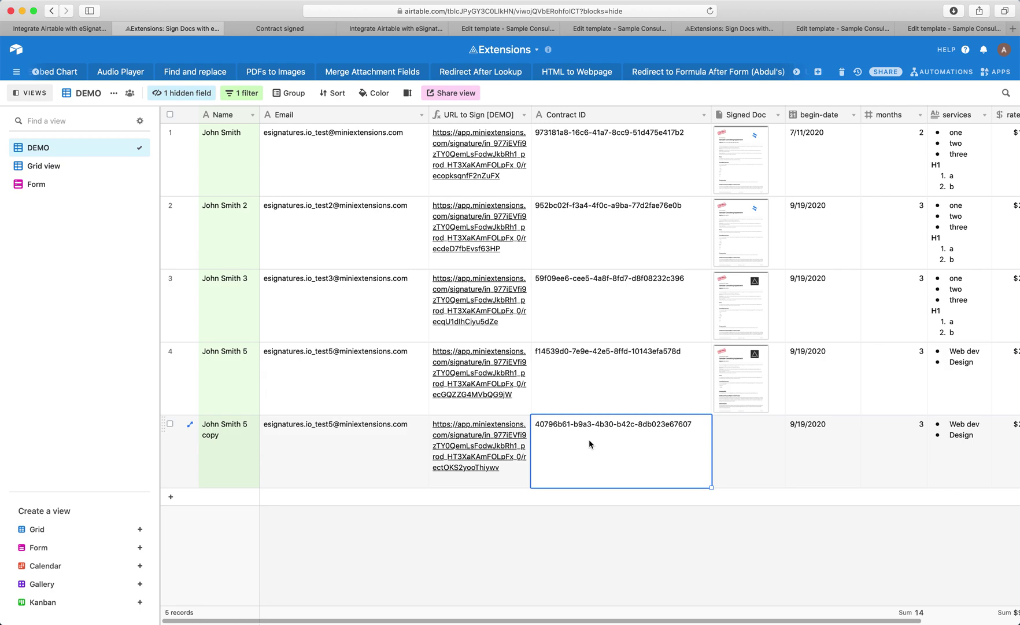
{"action": "left_click", "coordinate": [738, 449]}
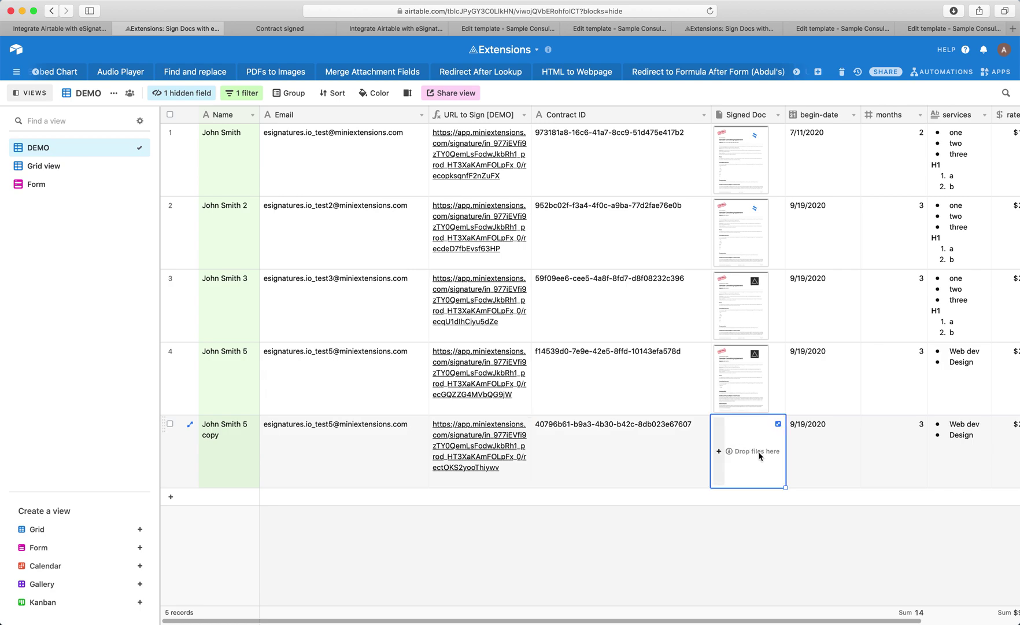